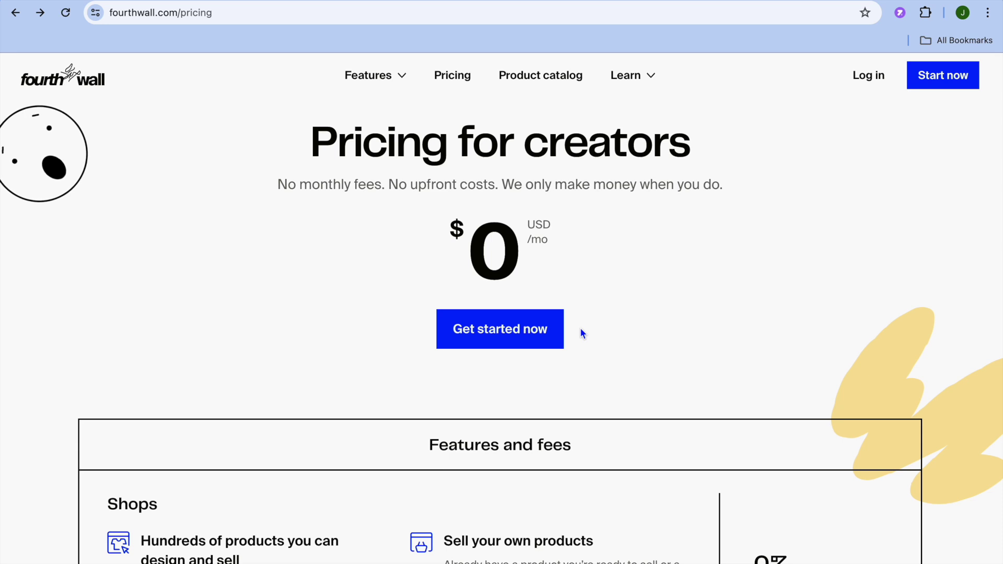
Review the features and fees on the Fourthwall pricing page and get started with the service
{"action": "scroll", "coordinate": [583, 333], "scroll_direction": "down", "scroll_amount": 2}
{"action": "scroll", "coordinate": [543, 459], "scroll_direction": "down", "scroll_amount": 3}
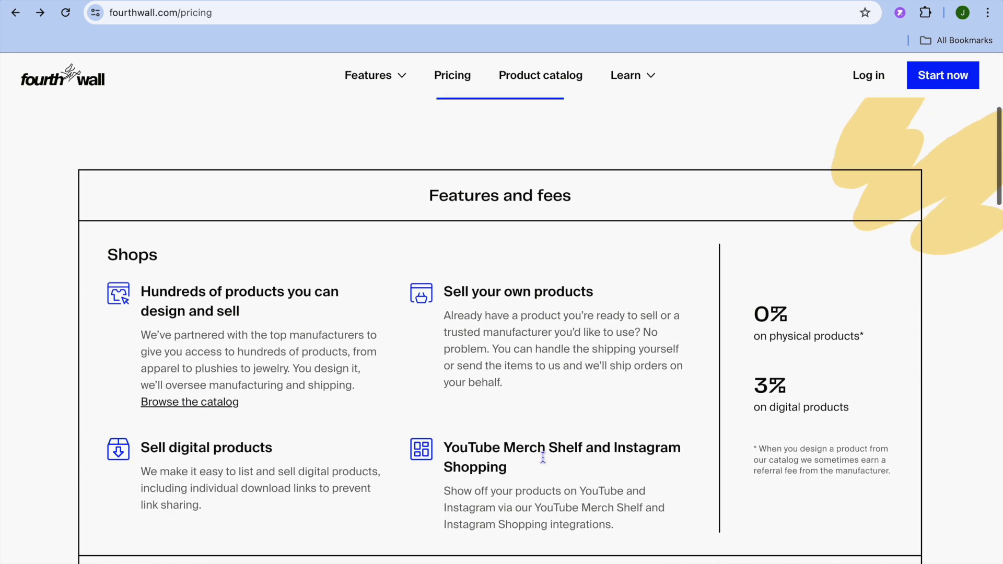
{"action": "scroll", "coordinate": [544, 458], "scroll_direction": "down", "scroll_amount": 4}
{"action": "scroll", "coordinate": [543, 457], "scroll_direction": "up", "scroll_amount": 9}
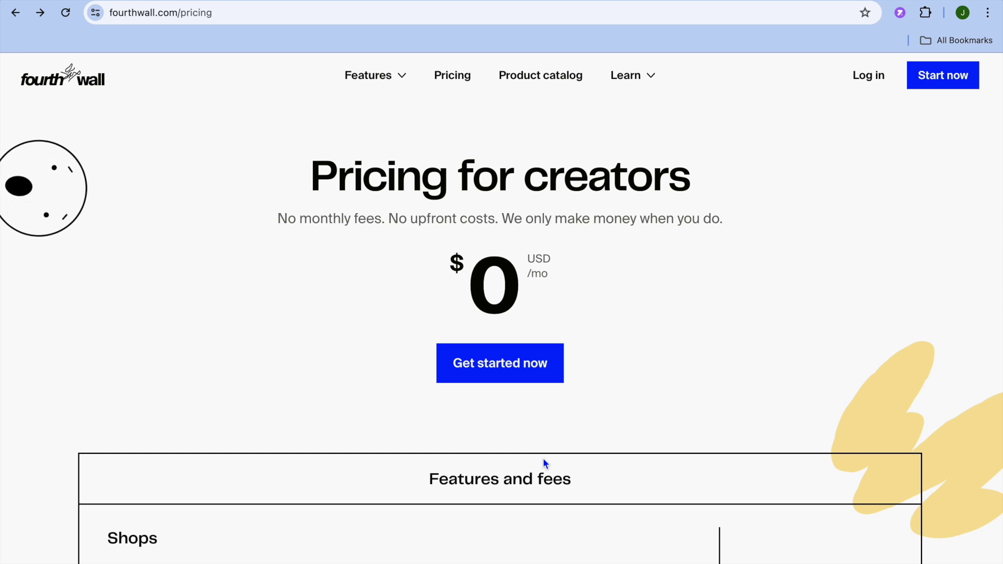
{"action": "left_click", "coordinate": [503, 377]}
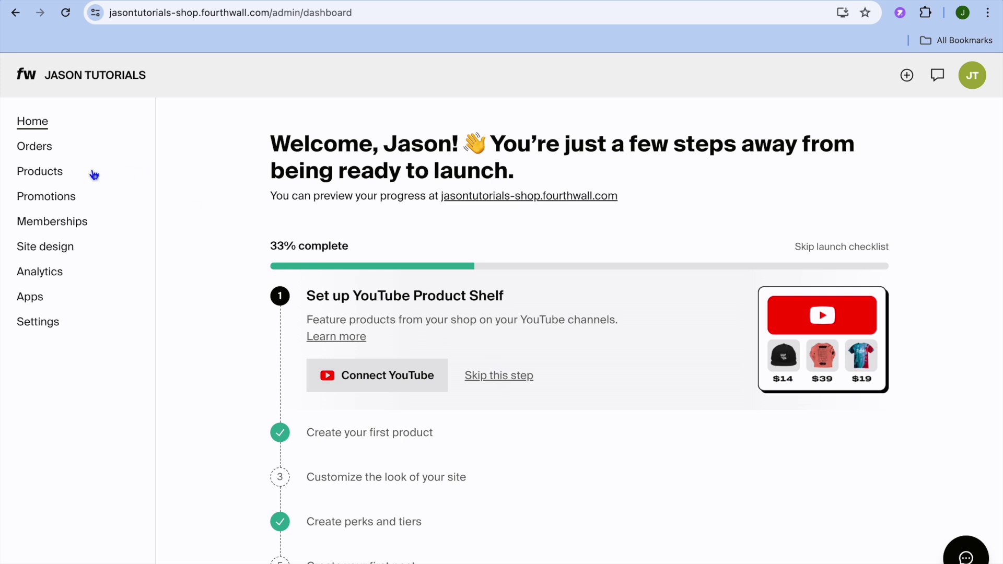
Start a new product from the shop's product list, choosing to design something new
{"action": "left_click", "coordinate": [57, 176]}
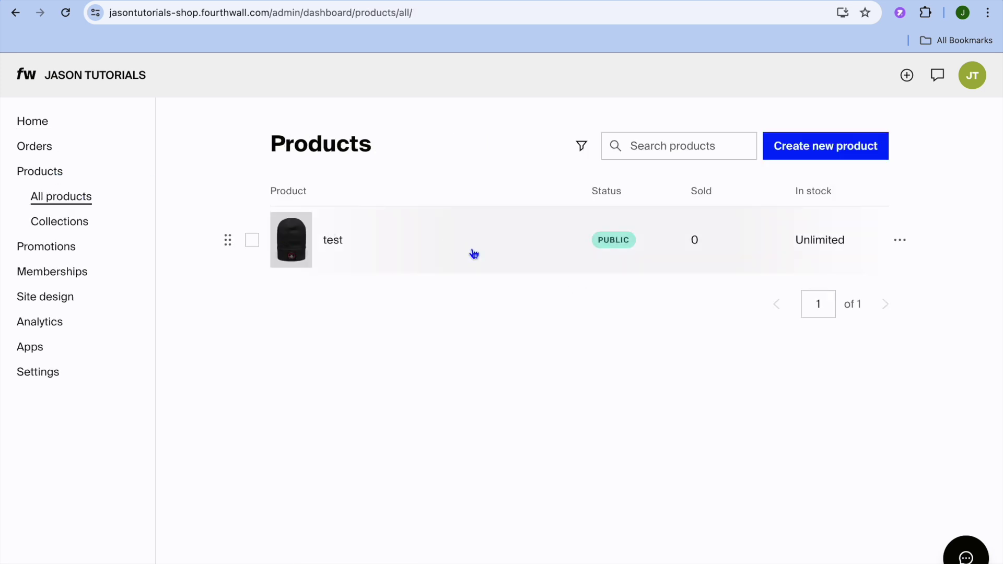
{"action": "left_click", "coordinate": [837, 151]}
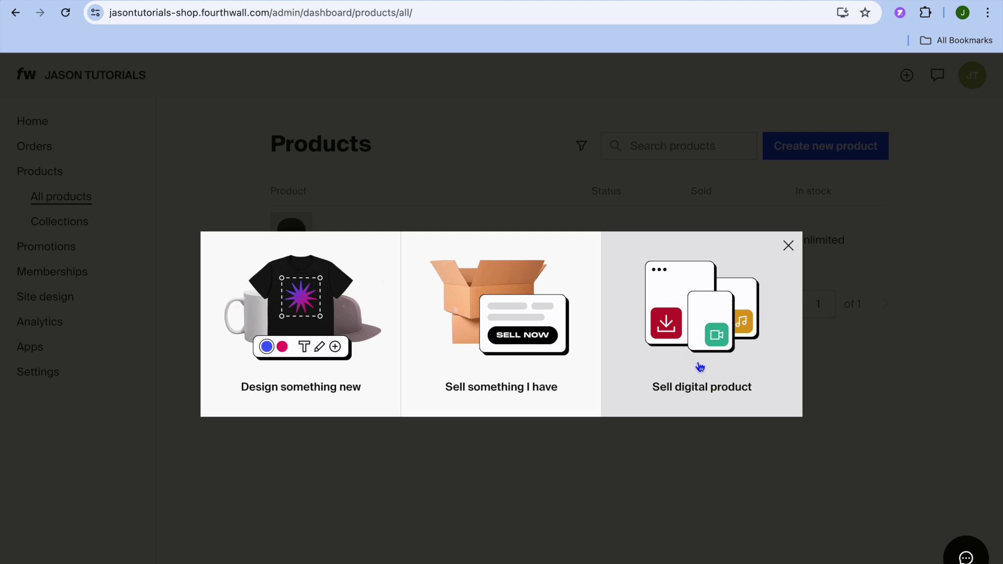
{"action": "left_click", "coordinate": [315, 353]}
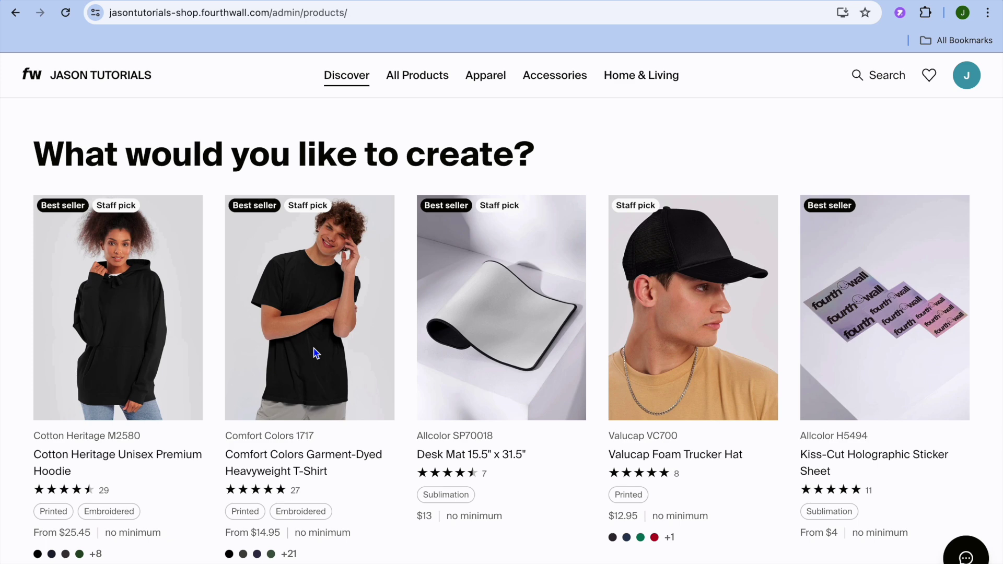
Look over the featured items and open the complete catalog of products available to design
{"action": "scroll", "coordinate": [315, 353], "scroll_direction": "down", "scroll_amount": 4}
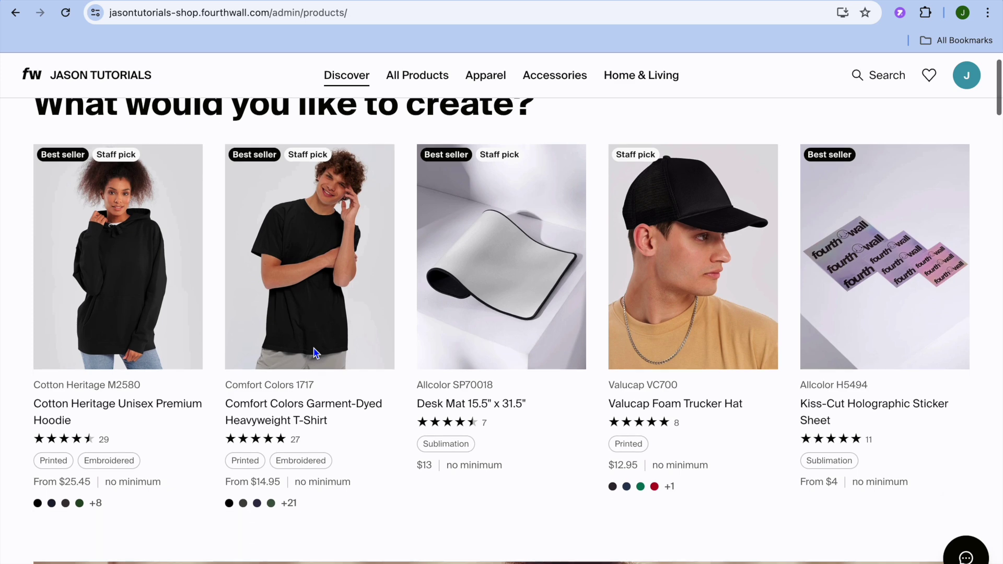
{"action": "scroll", "coordinate": [313, 347], "scroll_direction": "up", "scroll_amount": 4}
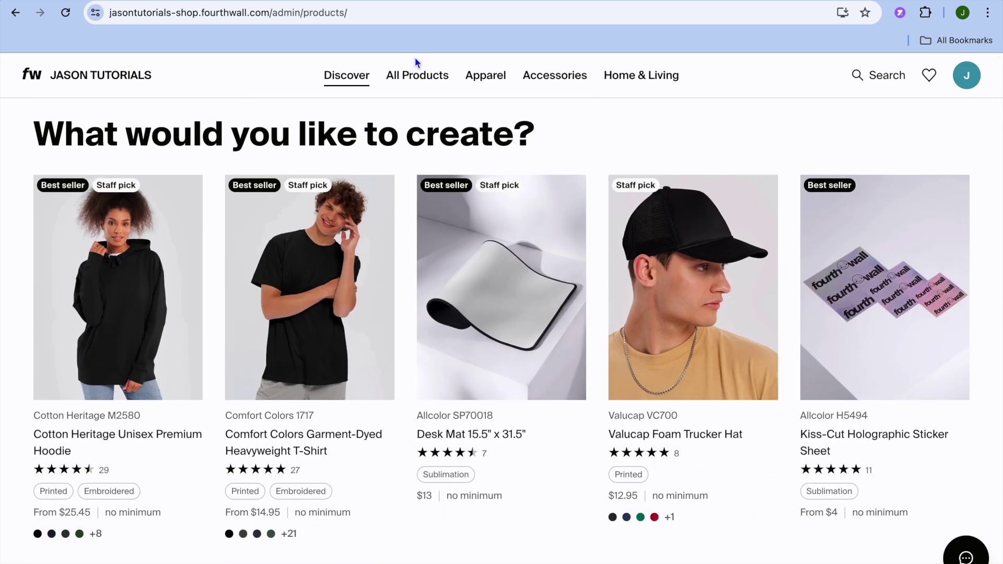
{"action": "left_click", "coordinate": [433, 82]}
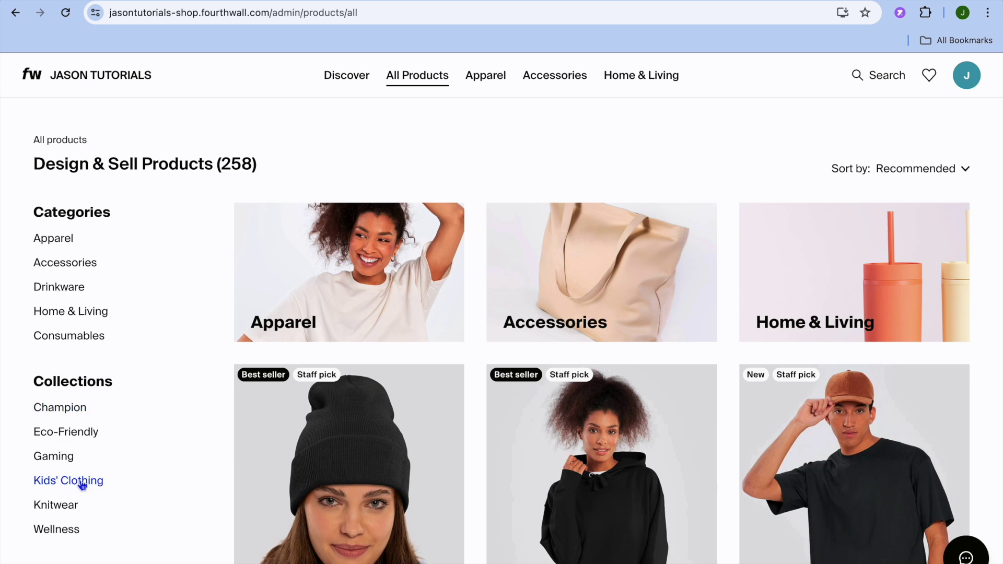
View the Champion collection and return to the complete product catalog
{"action": "scroll", "coordinate": [82, 484], "scroll_direction": "down", "scroll_amount": 2}
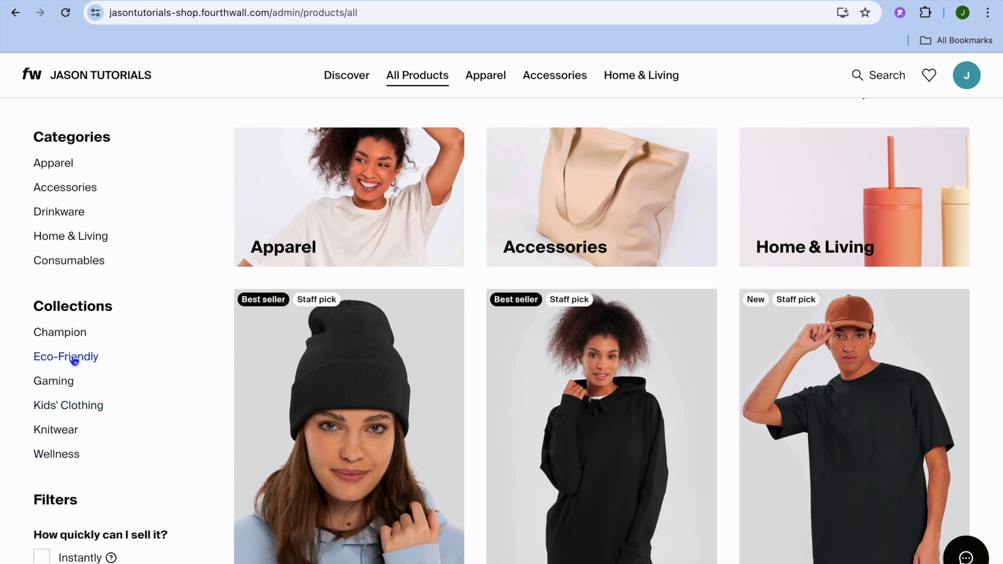
{"action": "left_click", "coordinate": [77, 338]}
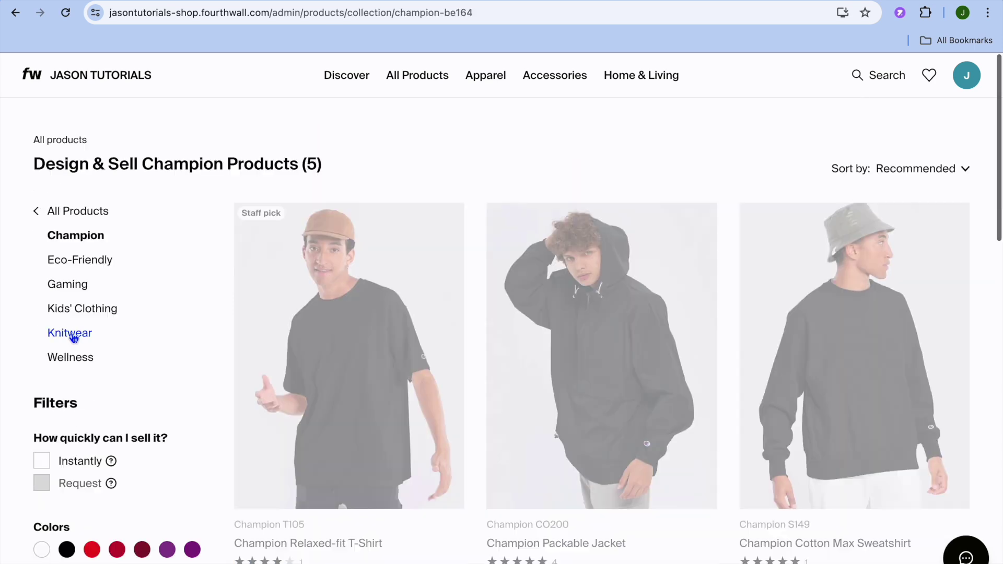
{"action": "left_click", "coordinate": [43, 212]}
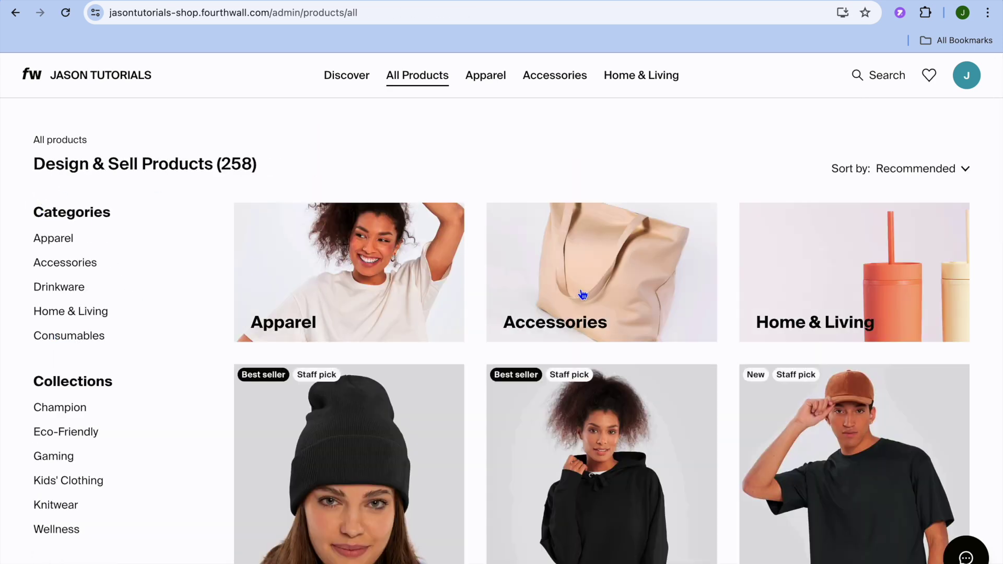
Choose the Cotton Heritage Men's Premium Heavyweight Tee from the catalog and start designing it
{"action": "scroll", "coordinate": [582, 296], "scroll_direction": "down", "scroll_amount": 1}
{"action": "scroll", "coordinate": [581, 296], "scroll_direction": "down", "scroll_amount": 3}
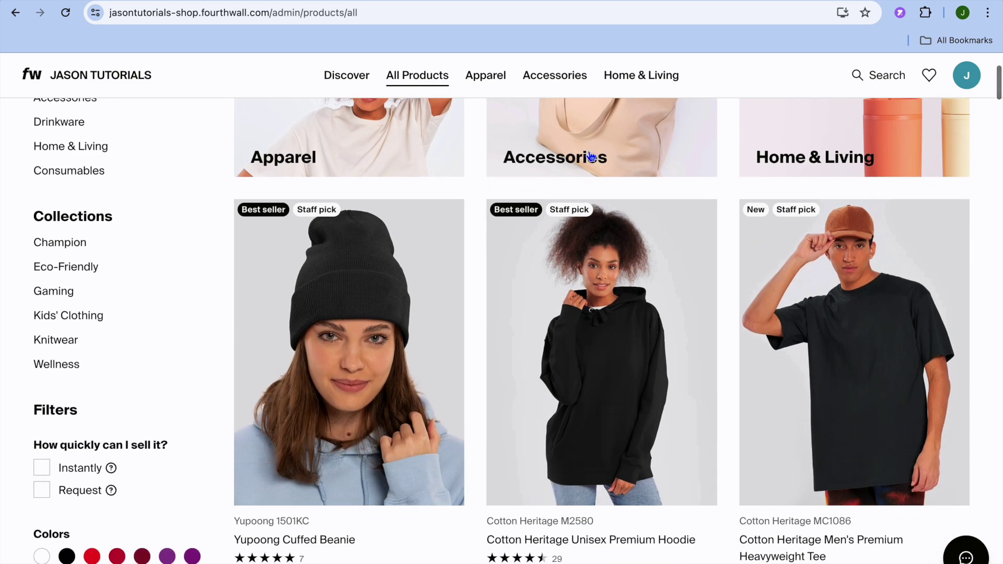
{"action": "scroll", "coordinate": [605, 357], "scroll_direction": "down", "scroll_amount": 3}
{"action": "scroll", "coordinate": [606, 358], "scroll_direction": "up", "scroll_amount": 2}
{"action": "scroll", "coordinate": [605, 357], "scroll_direction": "up", "scroll_amount": 5}
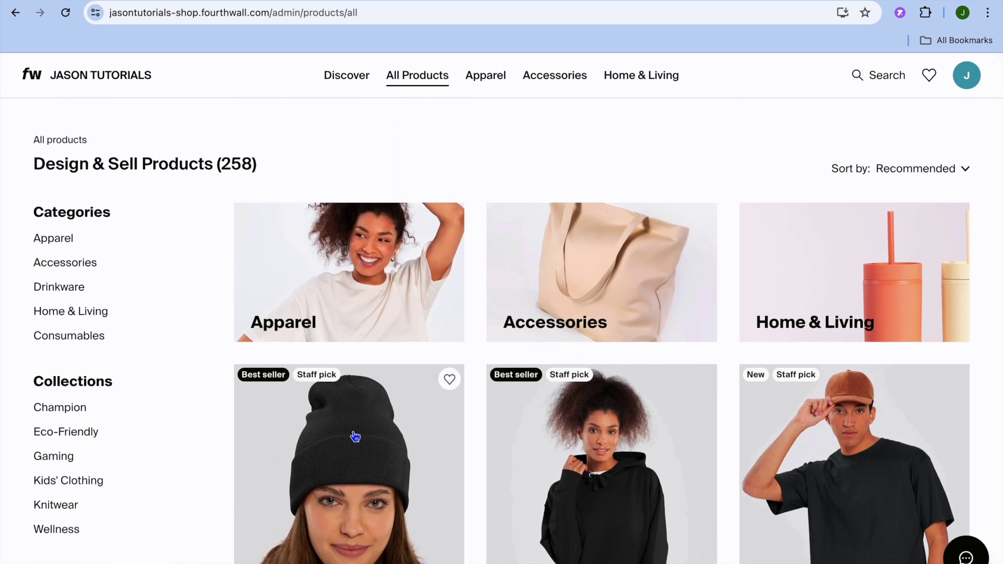
{"action": "scroll", "coordinate": [355, 437], "scroll_direction": "down", "scroll_amount": 4}
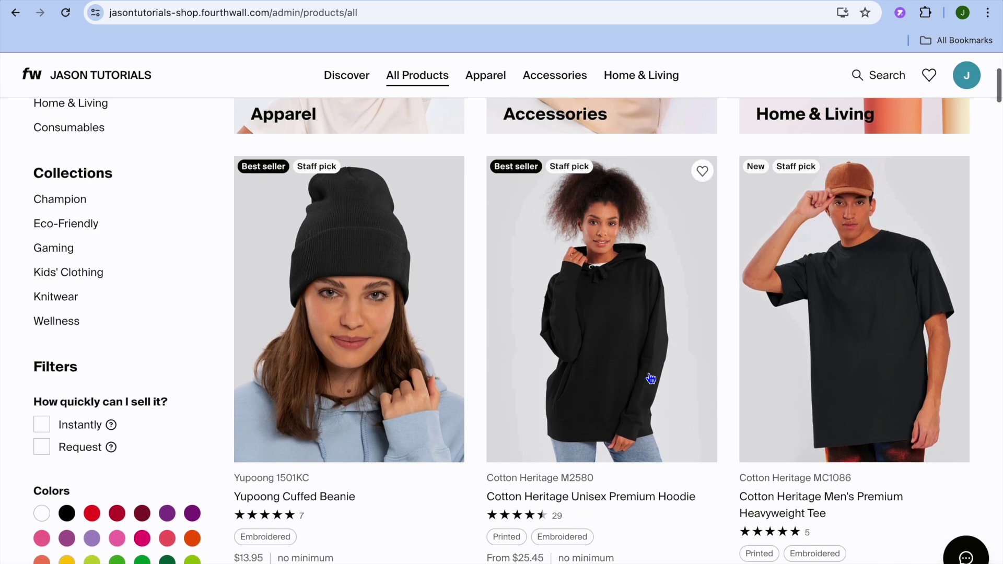
{"action": "left_click", "coordinate": [884, 355]}
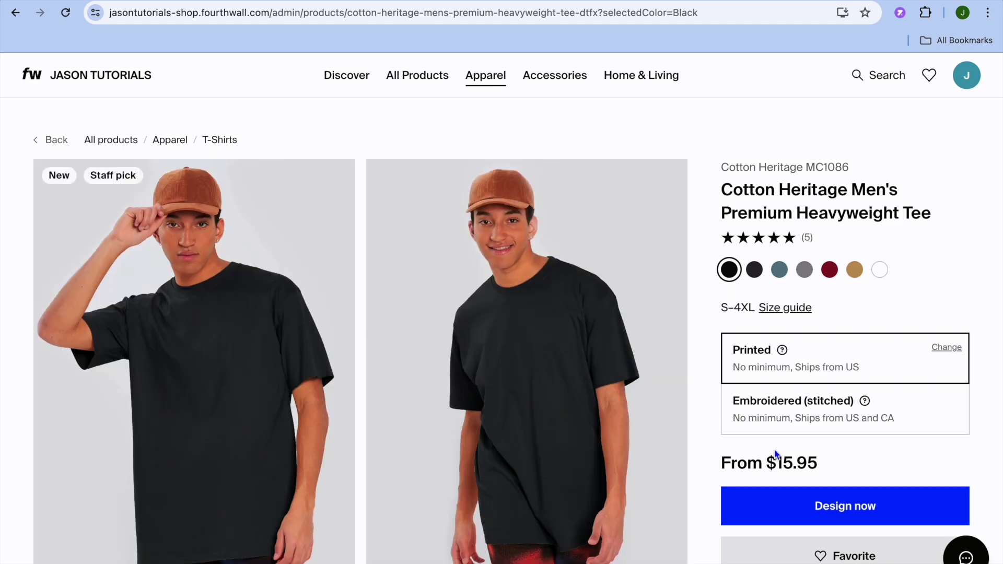
{"action": "left_click", "coordinate": [798, 515]}
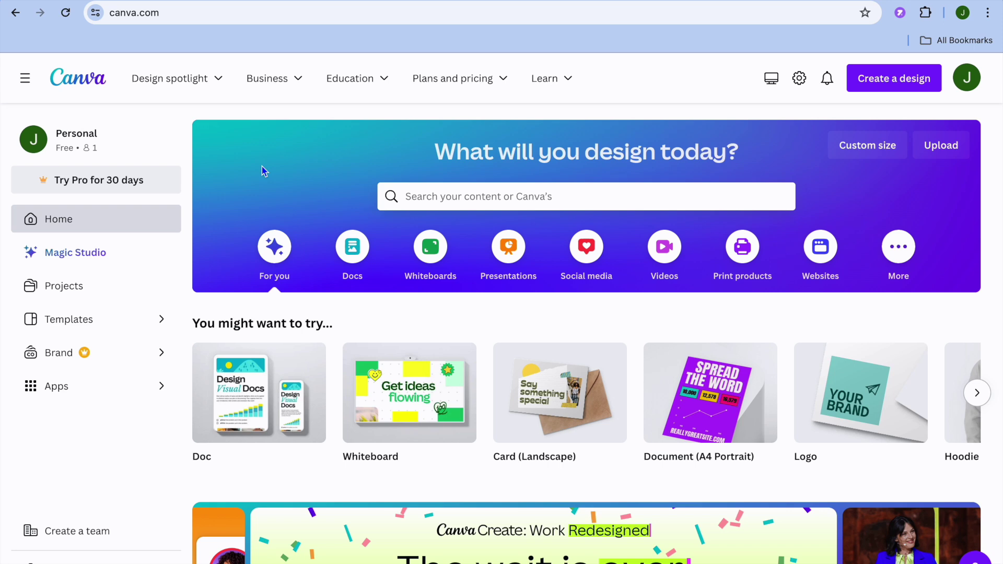
In Canva, search for "ts" and open the T-Shirt template category from the suggestions
{"action": "left_click", "coordinate": [440, 197]}
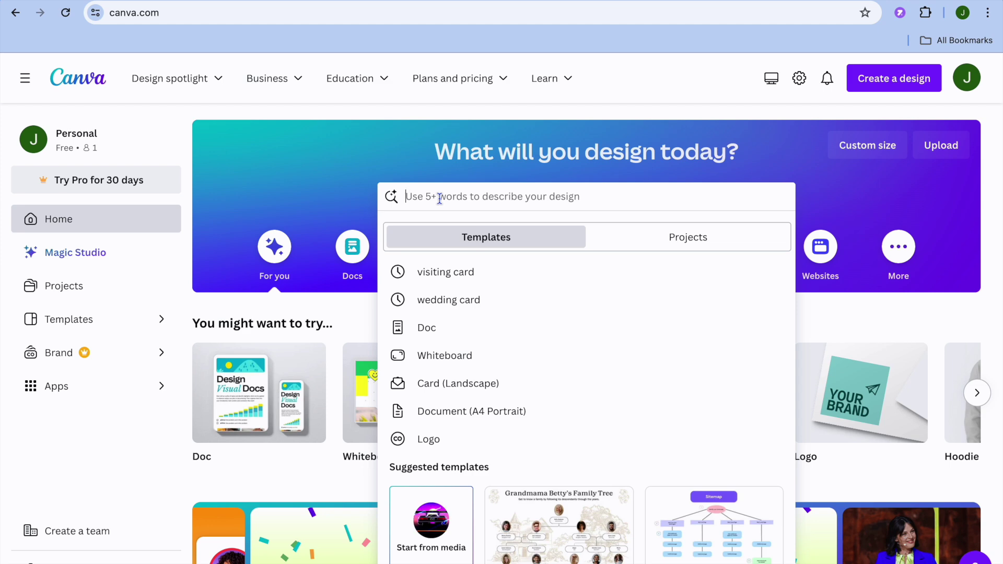
{"action": "type", "text": "ts"}
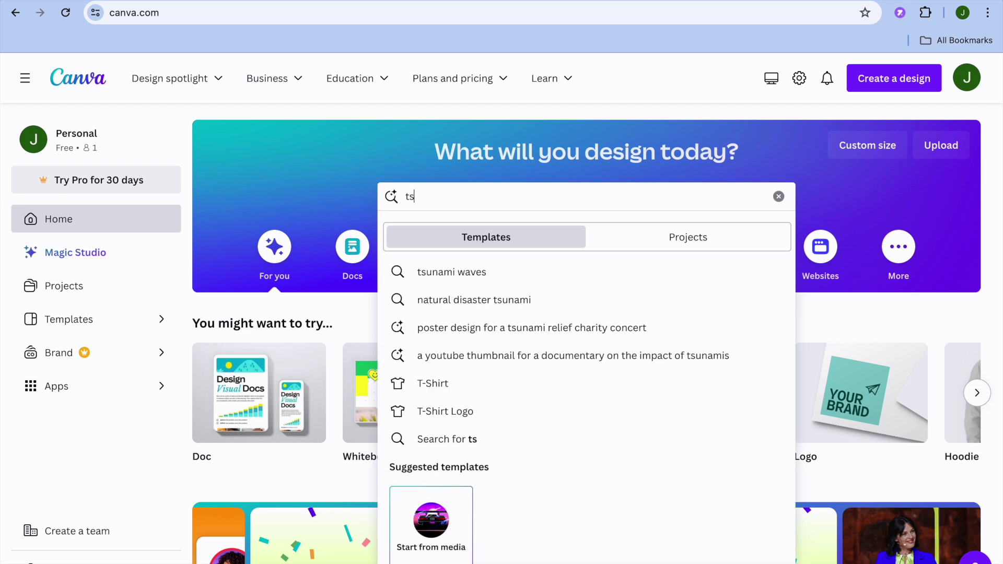
{"action": "left_click", "coordinate": [455, 387]}
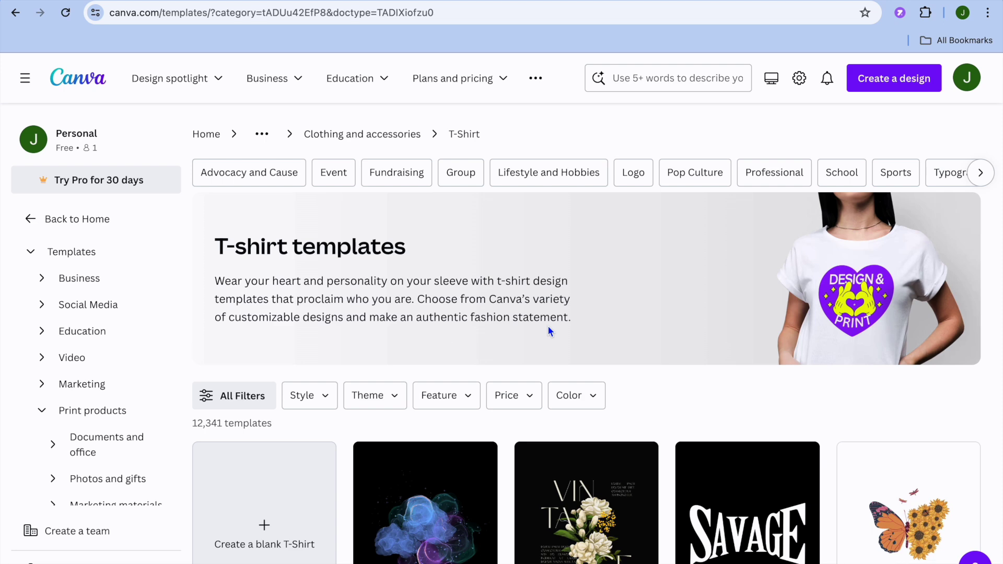
Browse the T-shirt templates and open the Black and Blue Typography Good Vibes T-Shirt design
{"action": "scroll", "coordinate": [548, 330], "scroll_direction": "down", "scroll_amount": 5}
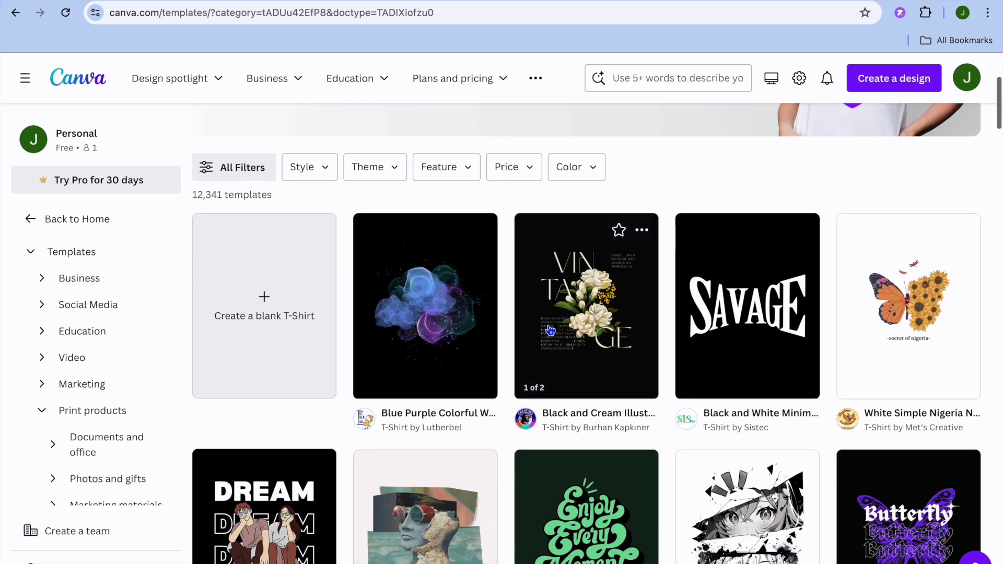
{"action": "scroll", "coordinate": [550, 330], "scroll_direction": "down", "scroll_amount": 3}
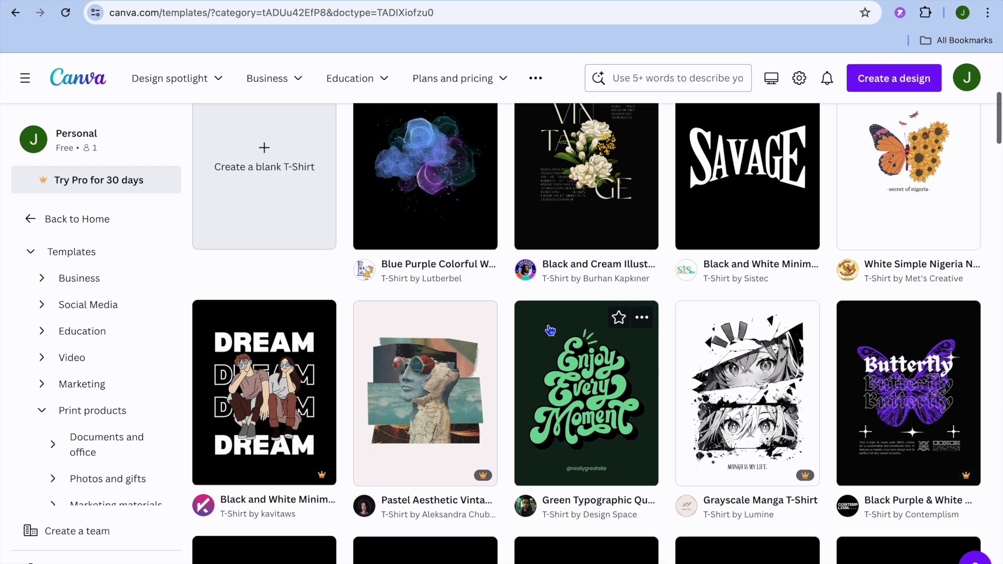
{"action": "scroll", "coordinate": [550, 330], "scroll_direction": "down", "scroll_amount": 5}
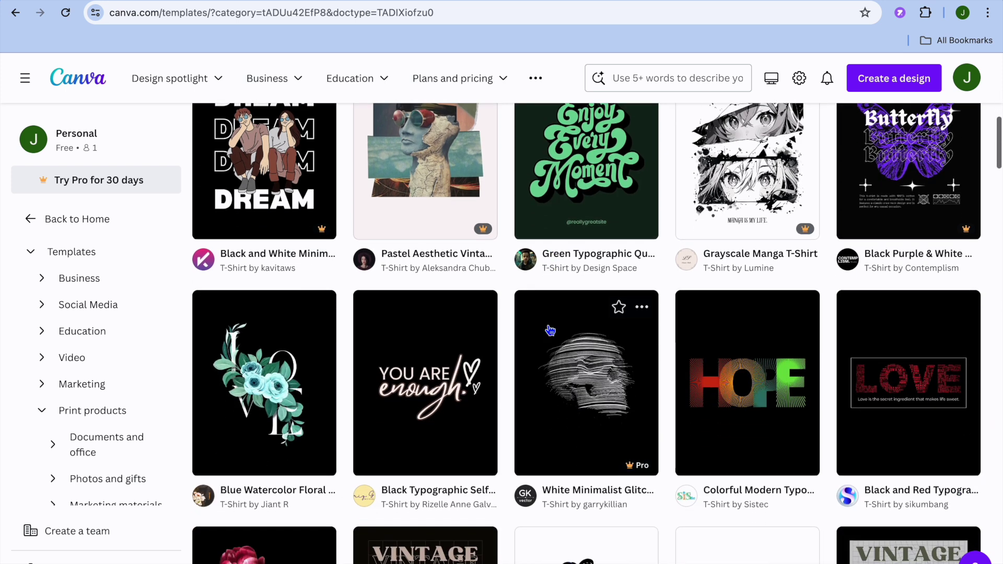
{"action": "scroll", "coordinate": [550, 330], "scroll_direction": "down", "scroll_amount": 5}
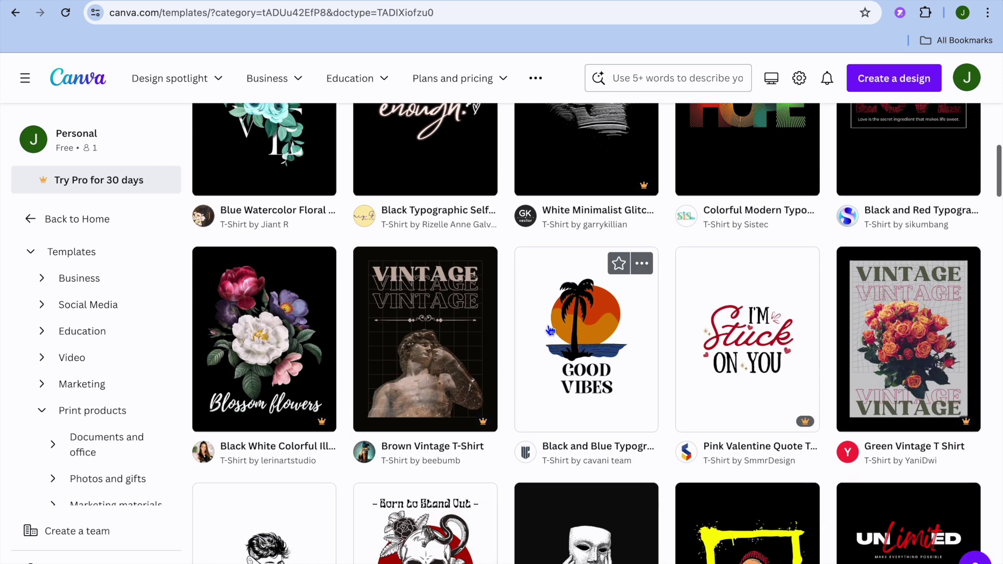
{"action": "scroll", "coordinate": [550, 330], "scroll_direction": "down", "scroll_amount": 5}
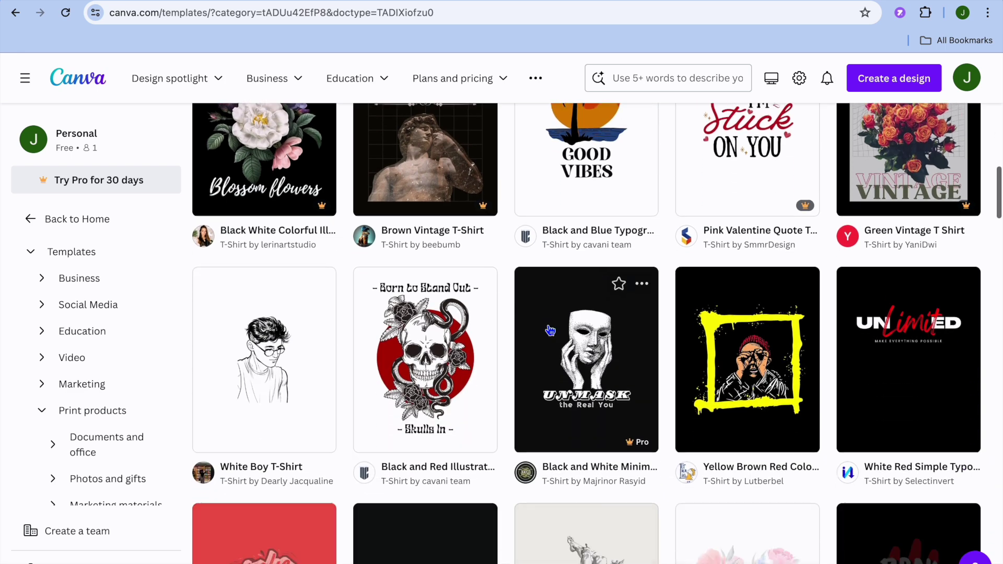
{"action": "scroll", "coordinate": [550, 330], "scroll_direction": "up", "scroll_amount": 3}
{"action": "scroll", "coordinate": [548, 330], "scroll_direction": "up", "scroll_amount": 1}
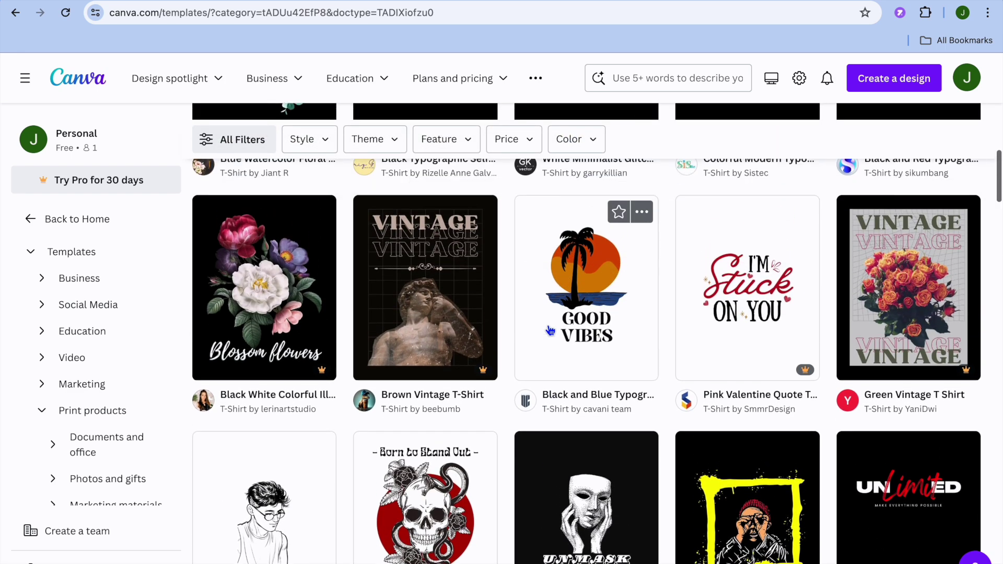
{"action": "left_click", "coordinate": [578, 305]}
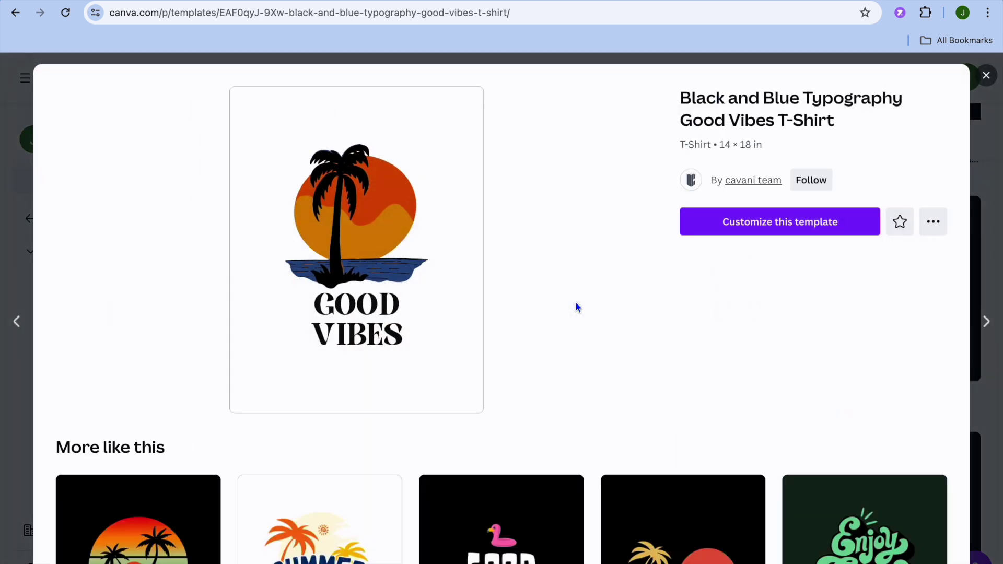
Pick the Colorful Vintage Retro Sunset T-Shirt template from the similar designs and open it for customization
{"action": "scroll", "coordinate": [576, 306], "scroll_direction": "down", "scroll_amount": 3}
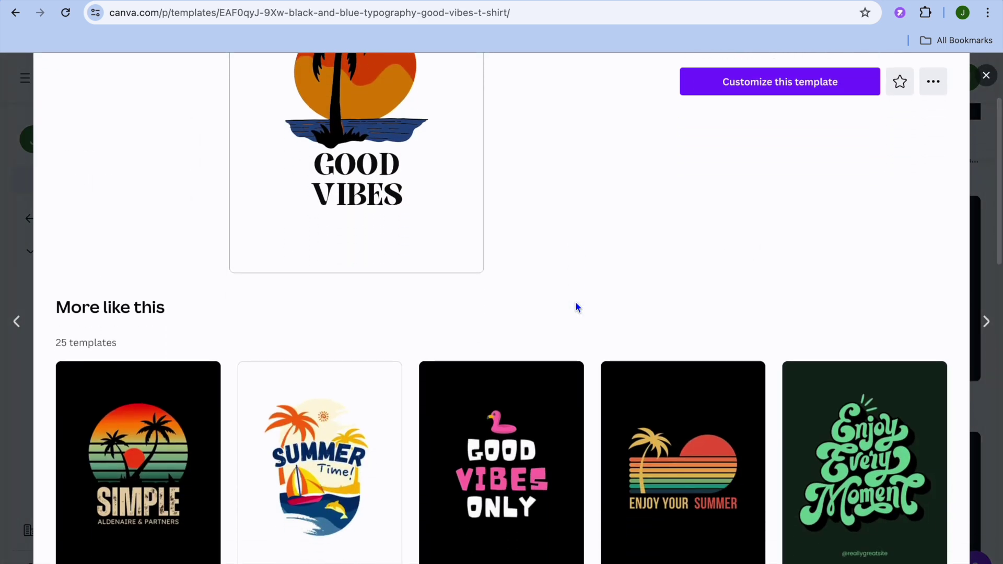
{"action": "left_click", "coordinate": [128, 510]}
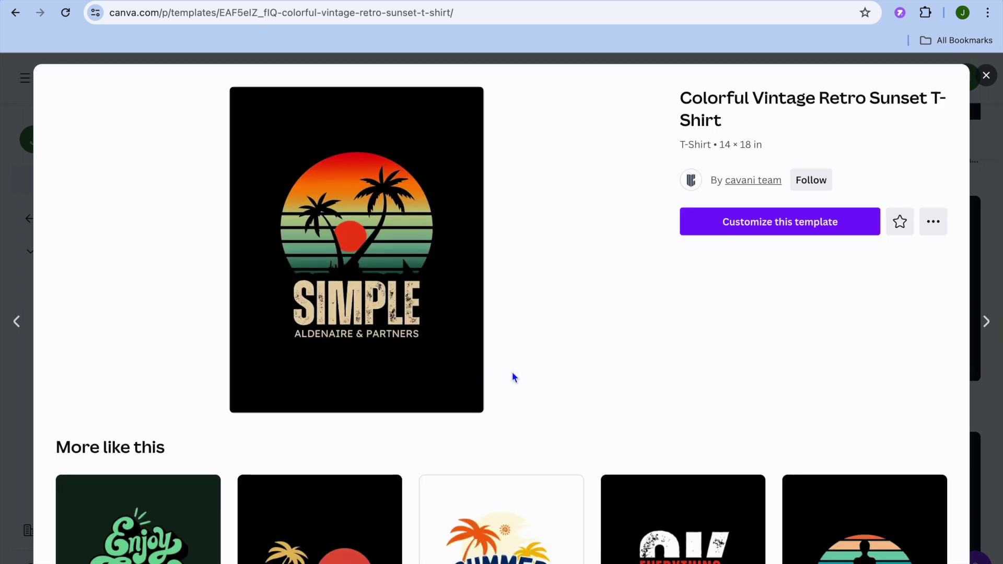
{"action": "left_click", "coordinate": [771, 222]}
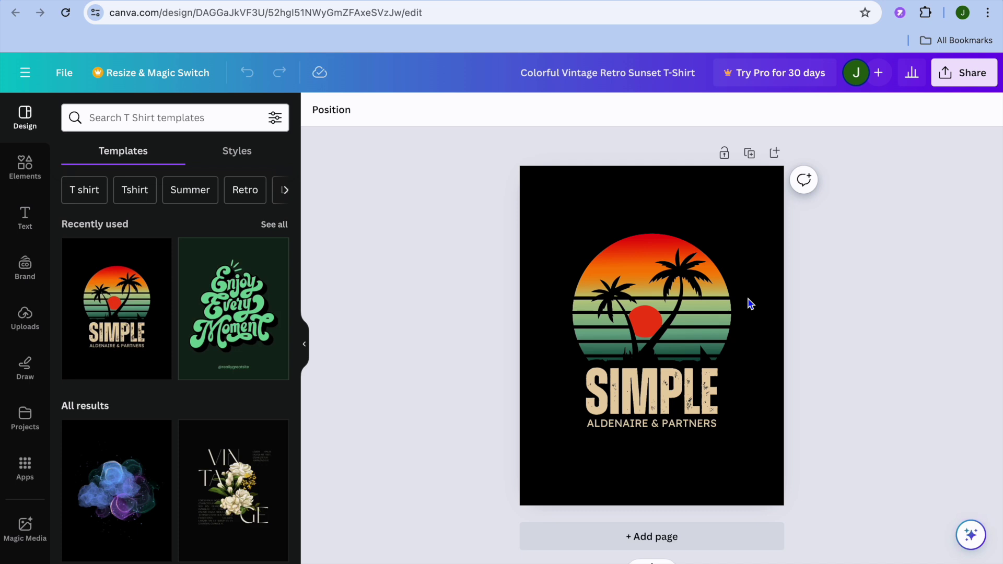
Replace the small text line under SIMPLE in the T-shirt design with "JUST GET IT"
{"action": "left_click", "coordinate": [665, 400]}
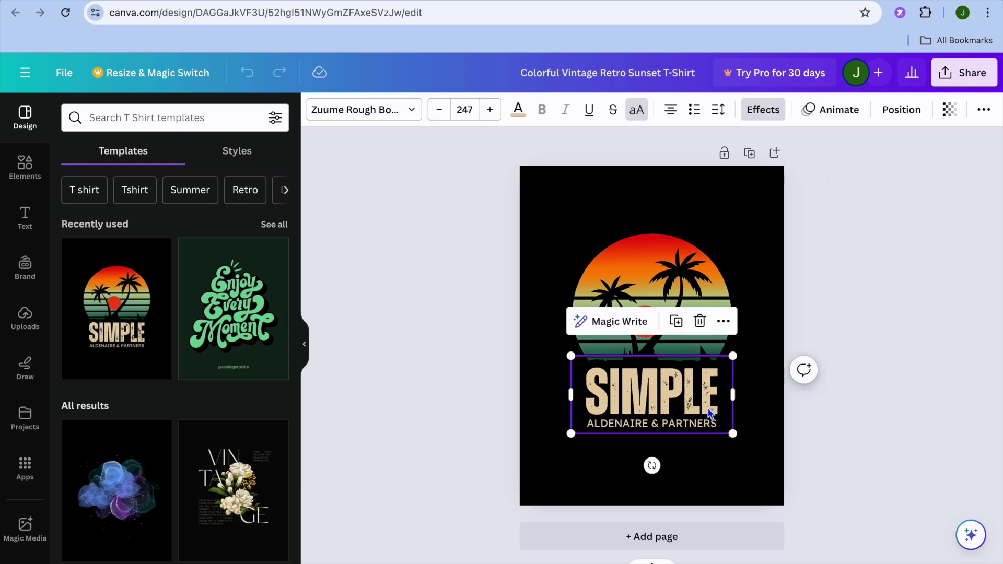
{"action": "left_click", "coordinate": [686, 425]}
{"action": "double_click", "coordinate": [686, 424]}
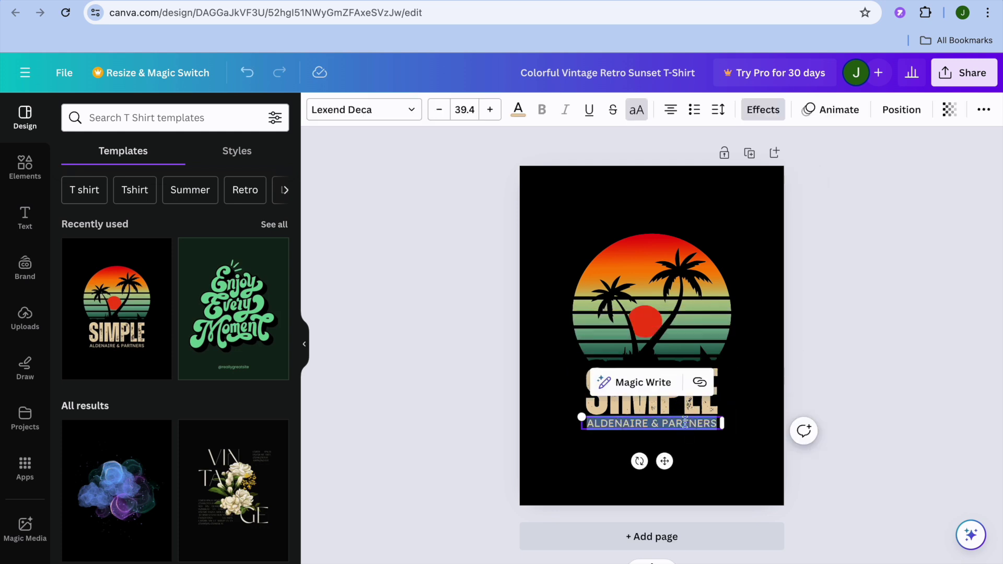
{"action": "left_click", "coordinate": [686, 424]}
{"action": "left_click_drag", "start_coordinate": [716, 426], "coordinate": [586, 417]}
{"action": "type", "text": "JU"}
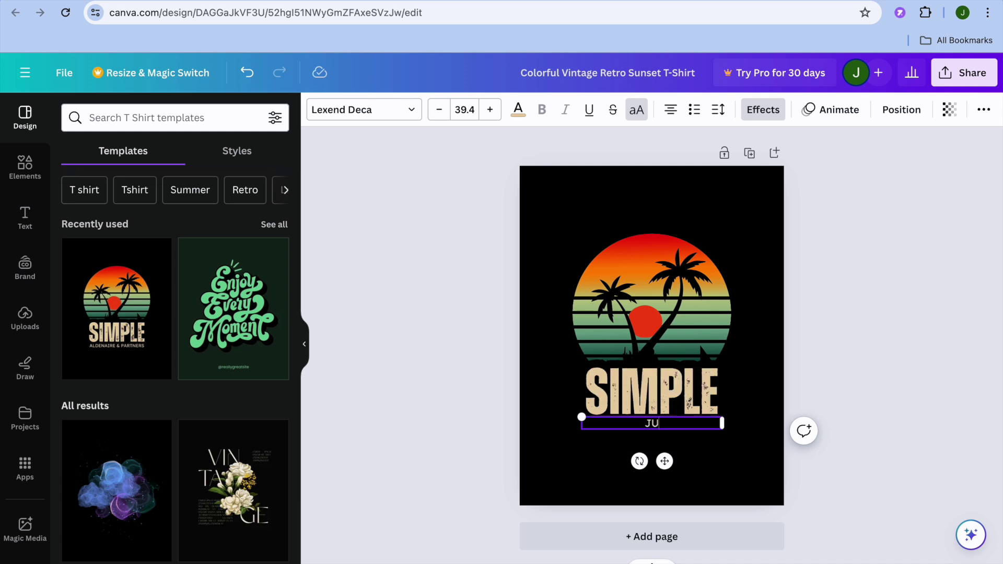
{"action": "type", "text": "ST GET IT"}
{"action": "left_click", "coordinate": [741, 349]}
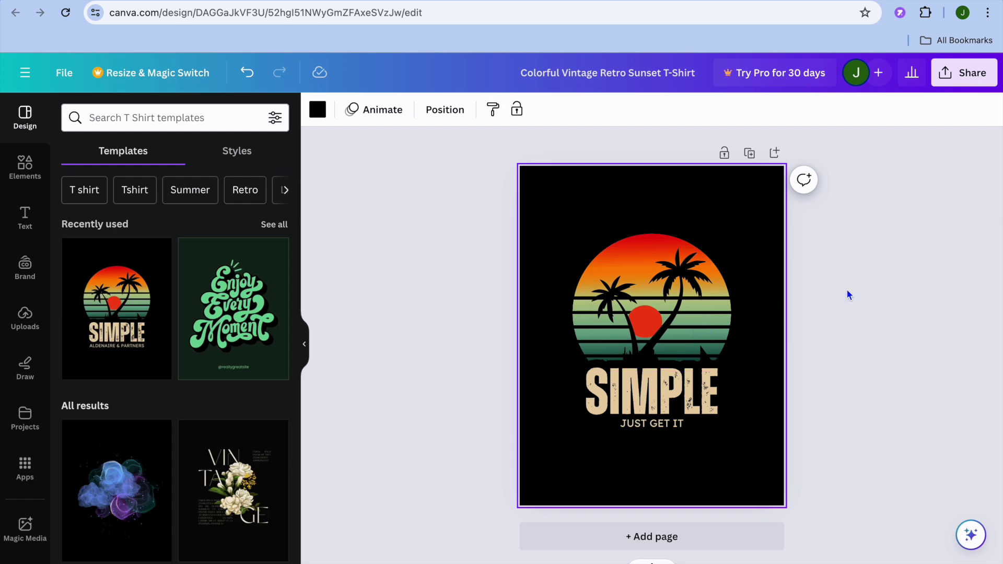
Download the finished T-shirt design as a PNG and dismiss the download notice
{"action": "left_click", "coordinate": [960, 77]}
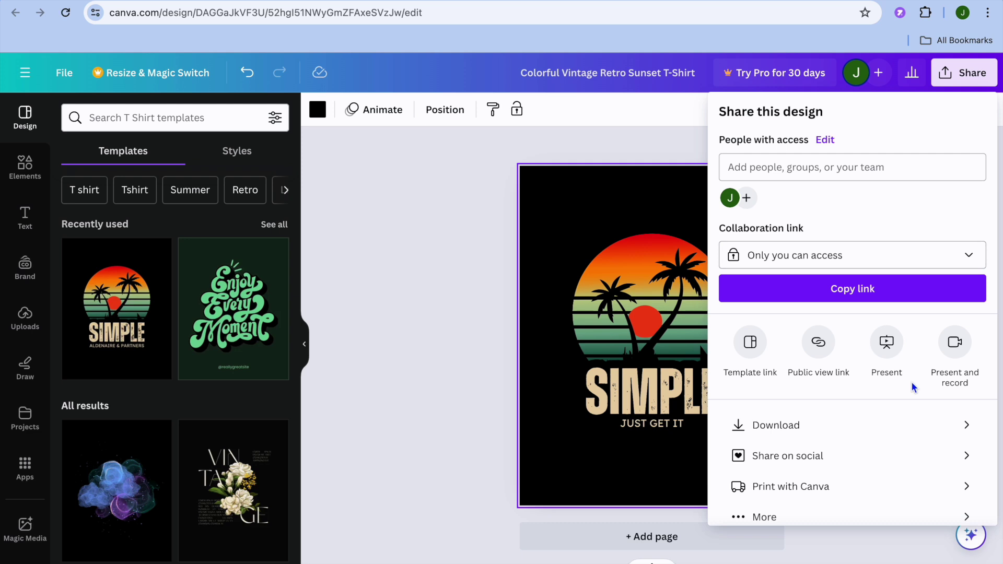
{"action": "left_click", "coordinate": [858, 425]}
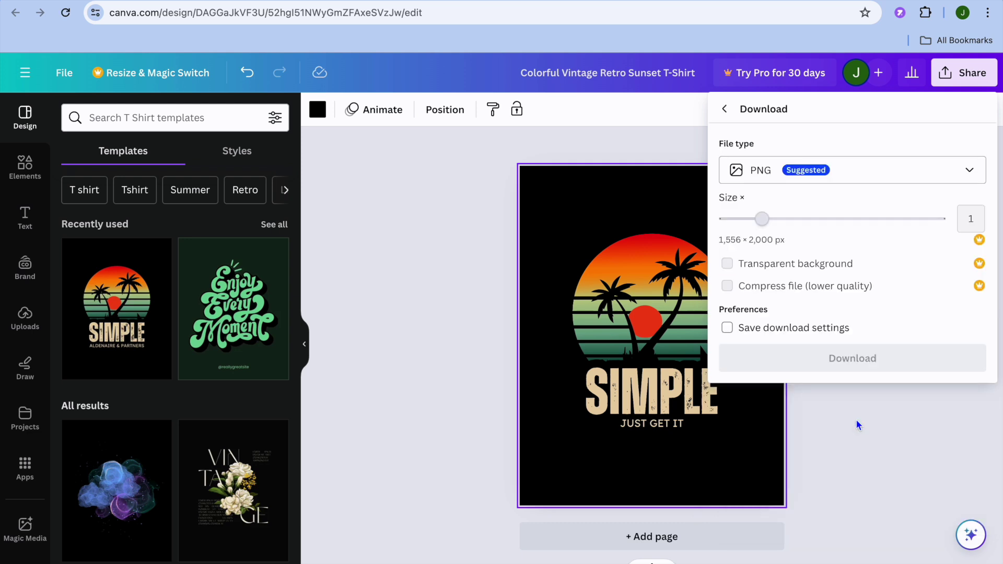
{"action": "left_click", "coordinate": [851, 361]}
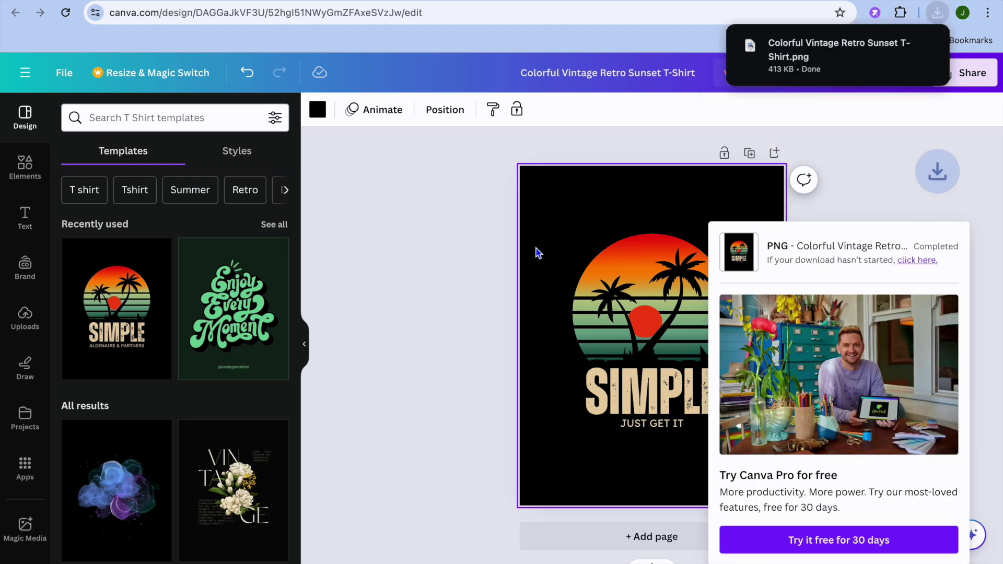
{"action": "left_click", "coordinate": [416, 236]}
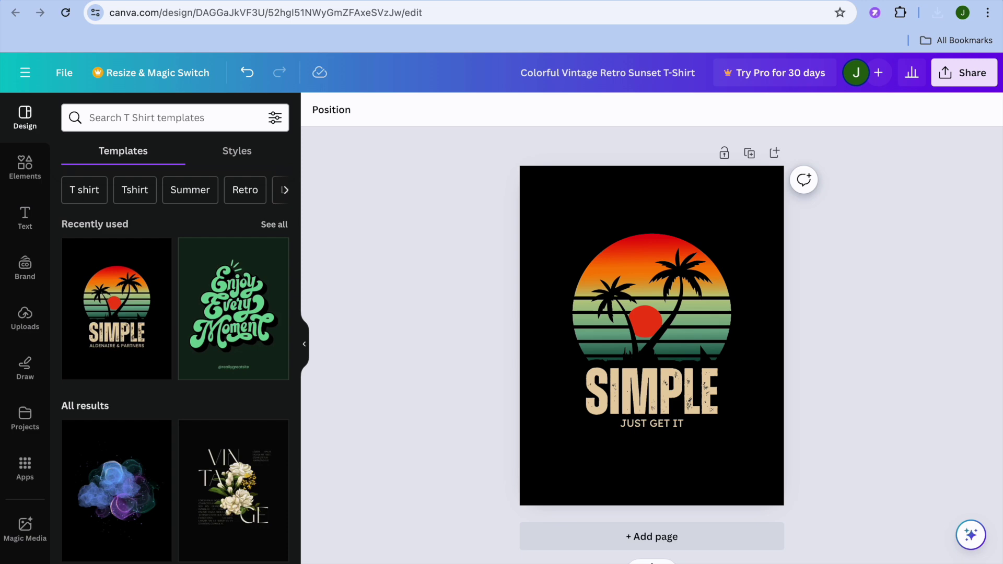
Open remove.bg/upload in a new tab, remove the background from Colorful Vintage Retro Sunset T-Shirt.png, and download the result
{"action": "key", "text": "ctrl+t"}
{"action": "type", "text": "remove.bg/upload"}
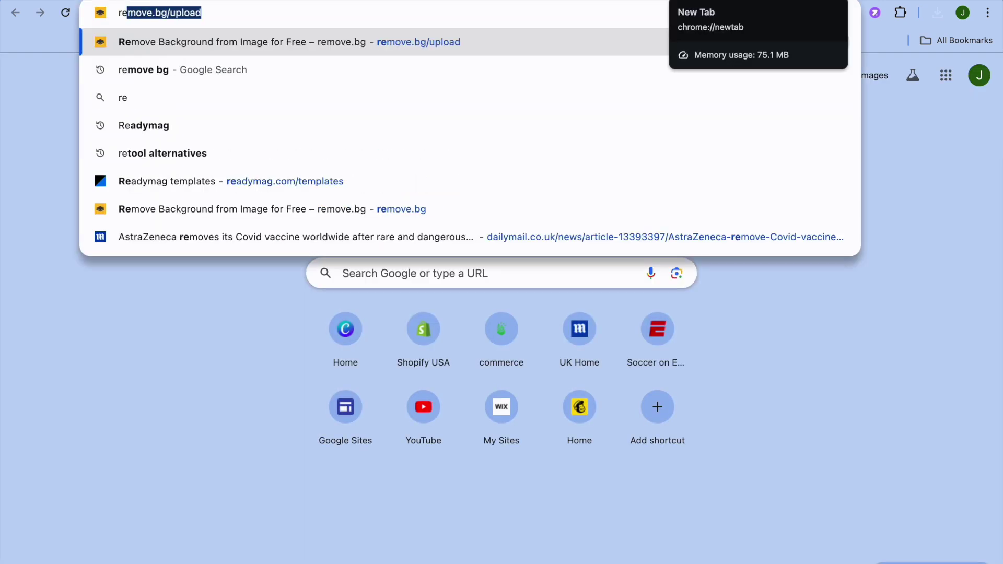
{"action": "key", "text": "Return"}
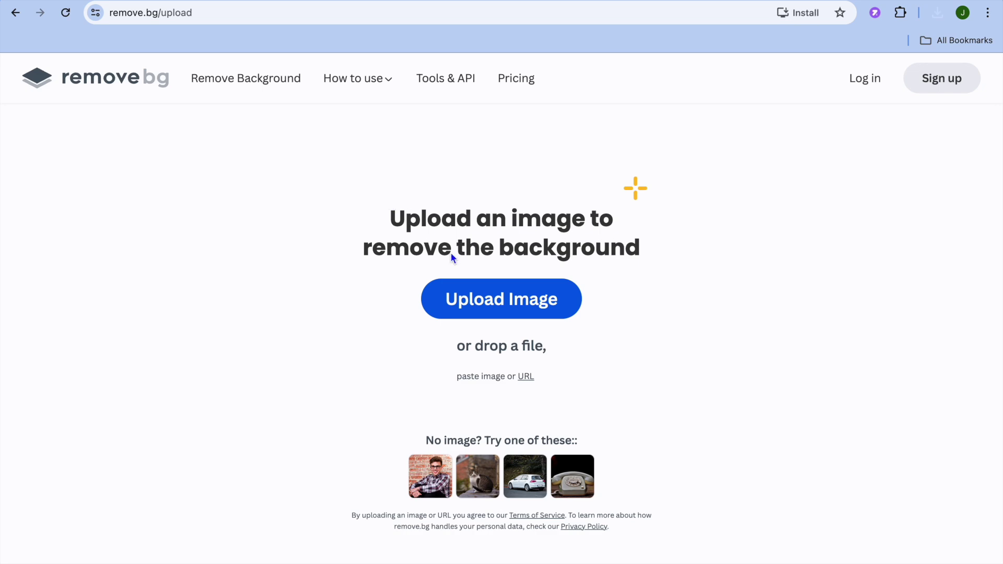
{"action": "left_click", "coordinate": [483, 305]}
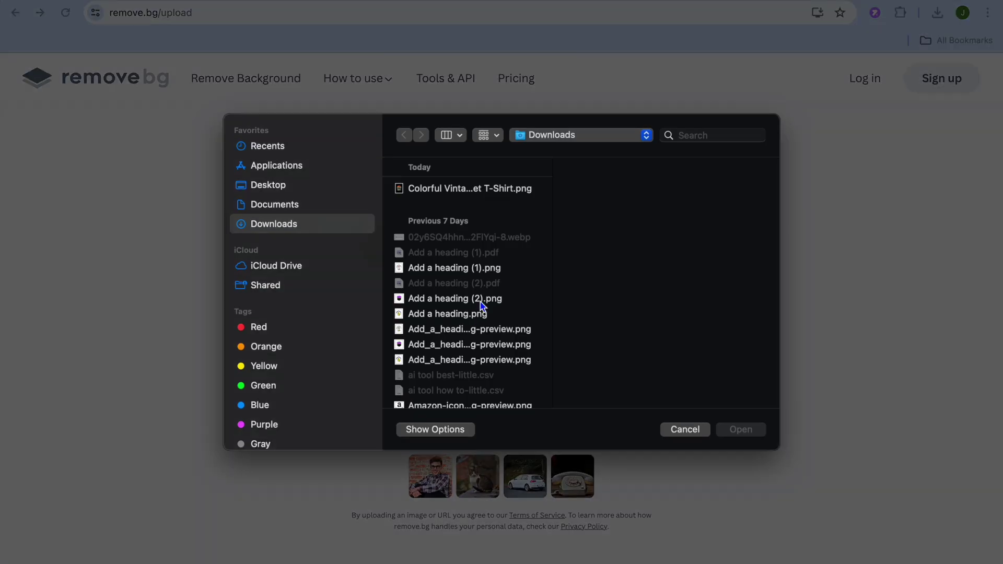
{"action": "left_click", "coordinate": [453, 190]}
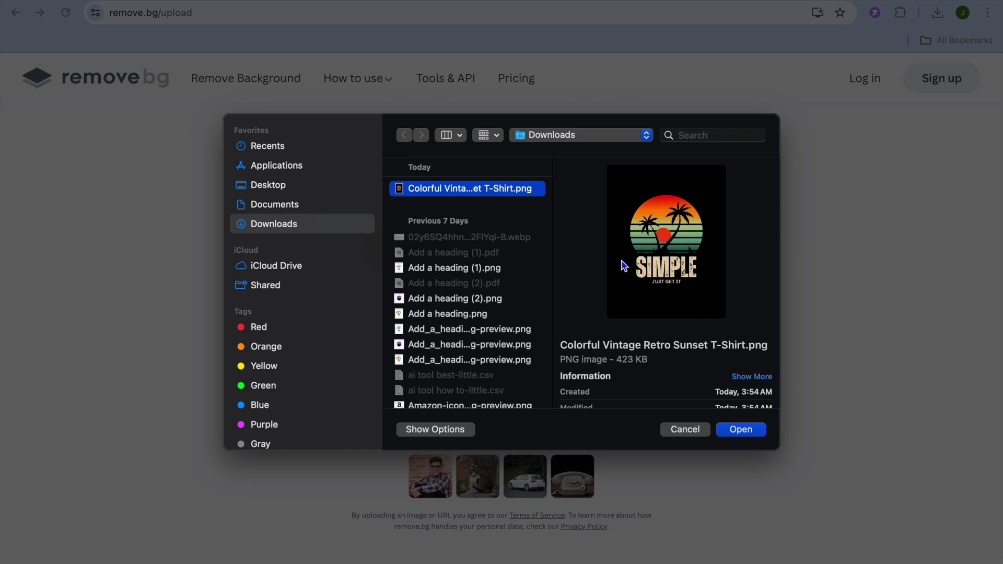
{"action": "left_click", "coordinate": [750, 436]}
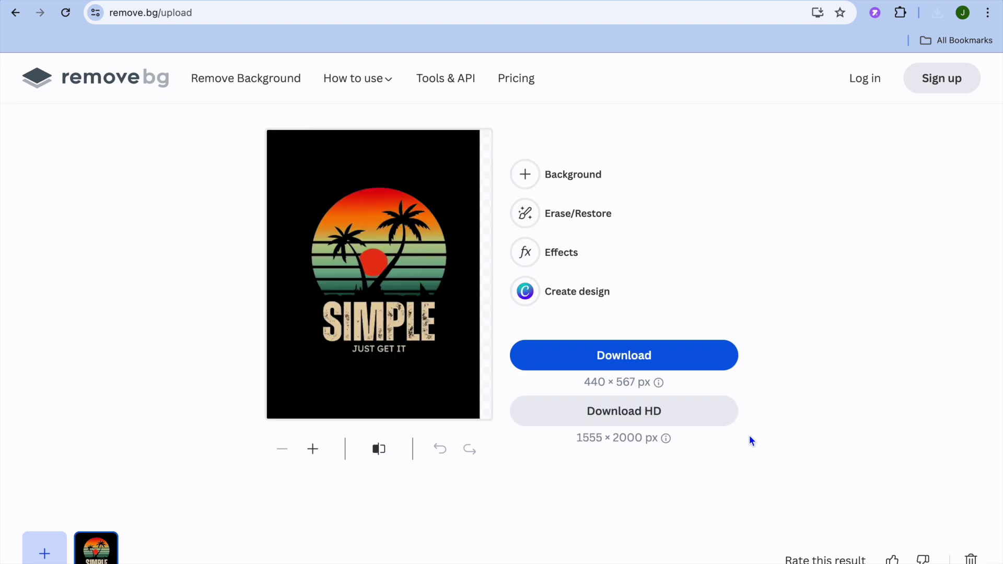
{"action": "left_click", "coordinate": [663, 357]}
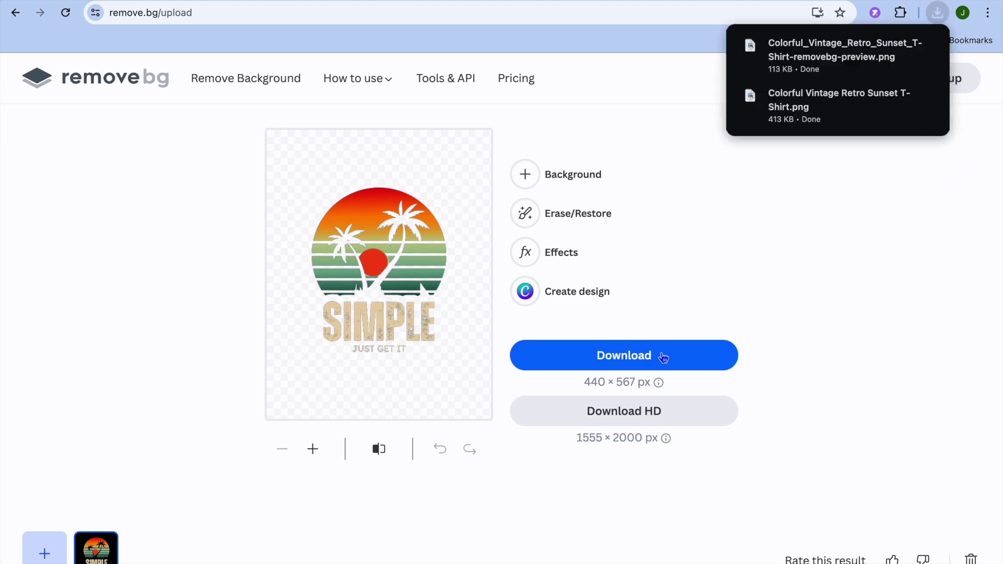
Switch to the Fourthwall designer and upload Colorful_Vintage_Retro_Sunset_T-Shirt-removebg-preview.png onto the shirt's front
{"action": "left_click", "coordinate": [586, 2]}
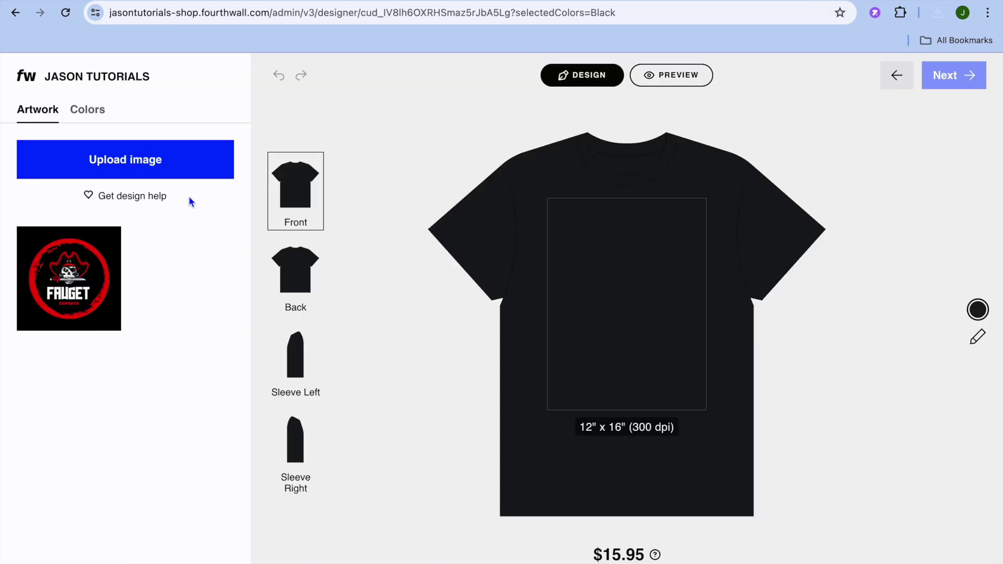
{"action": "left_click", "coordinate": [154, 164]}
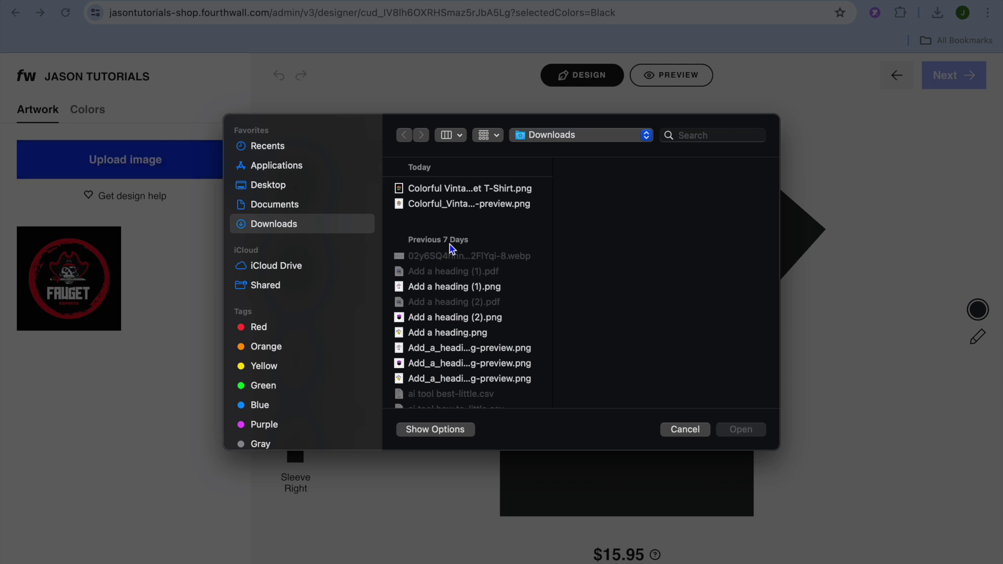
{"action": "left_click", "coordinate": [458, 207]}
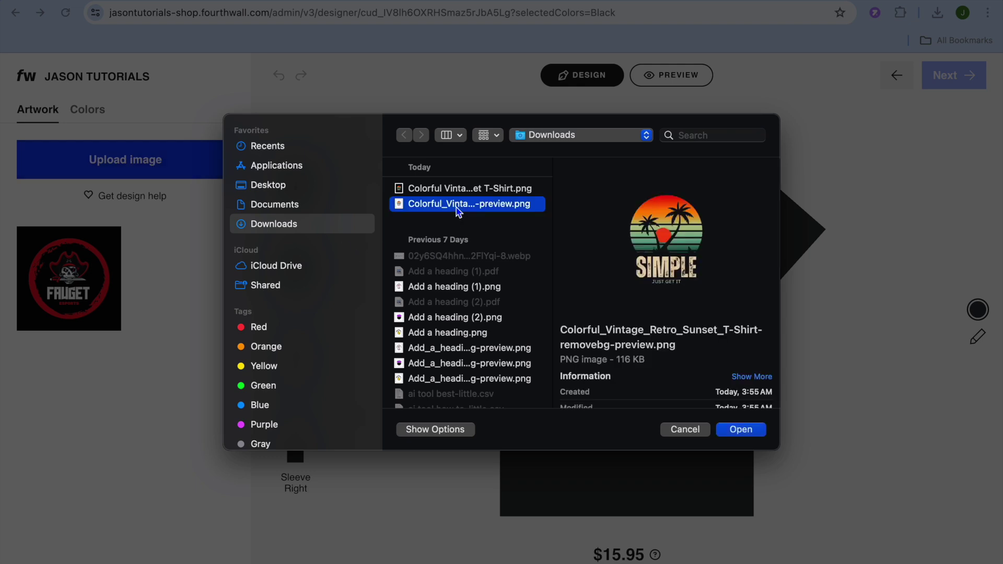
{"action": "left_click", "coordinate": [476, 193]}
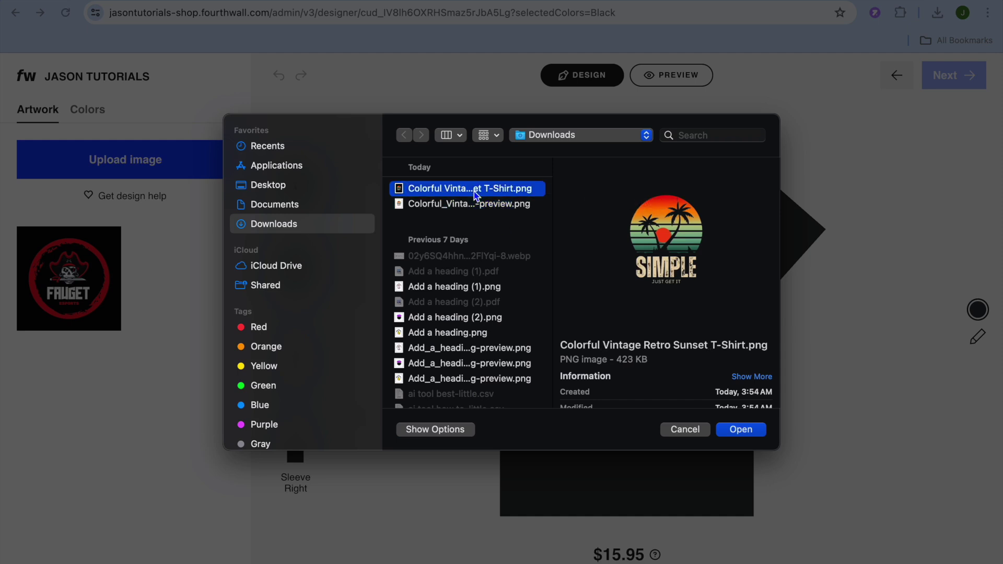
{"action": "left_click", "coordinate": [472, 211]}
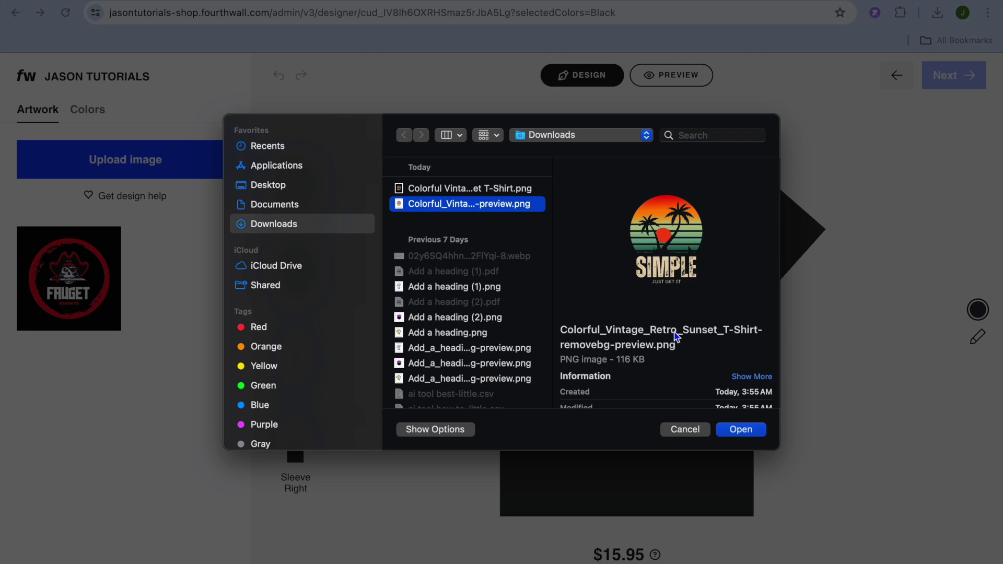
{"action": "left_click", "coordinate": [742, 430]}
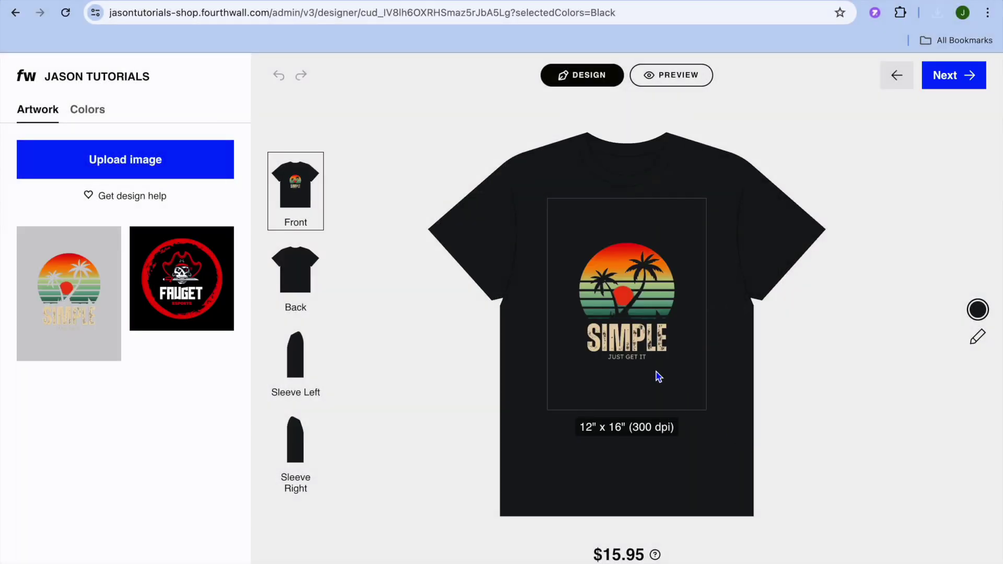
View the shirt's back, left sleeve and right sleeve print areas
{"action": "left_click", "coordinate": [297, 279]}
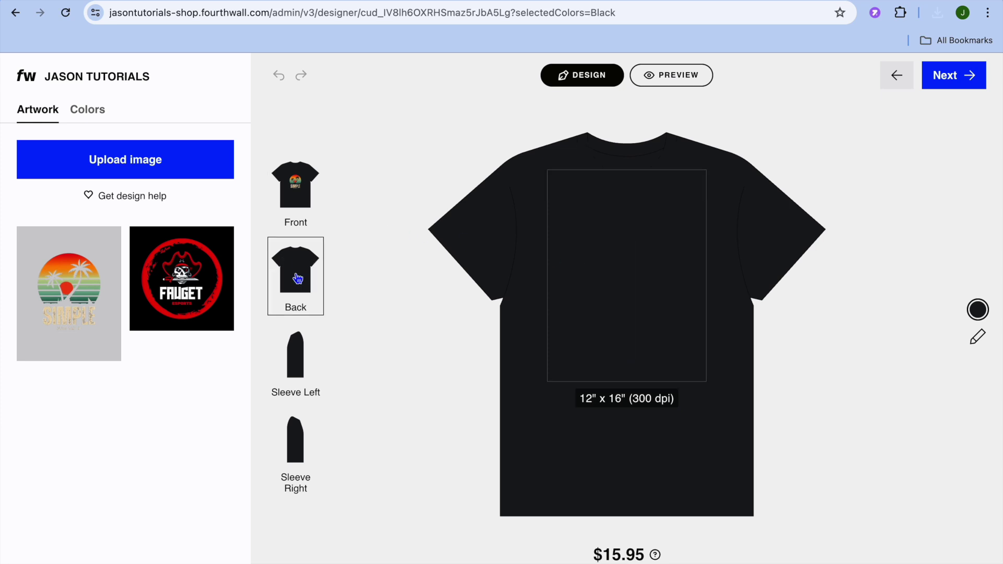
{"action": "left_click", "coordinate": [294, 375]}
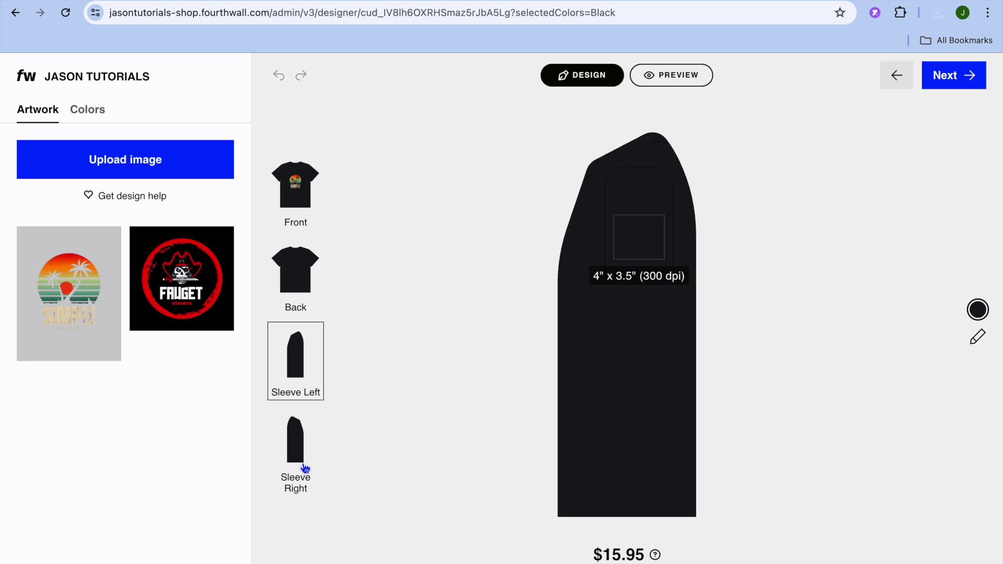
{"action": "left_click", "coordinate": [297, 459]}
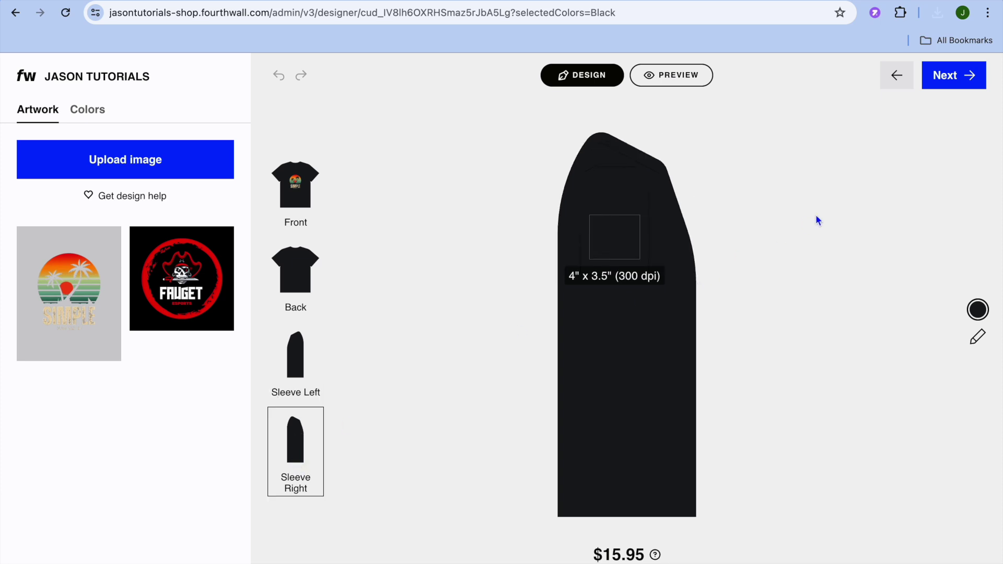
Continue to the product details with the current image quality and name the product "test"
{"action": "left_click", "coordinate": [954, 85]}
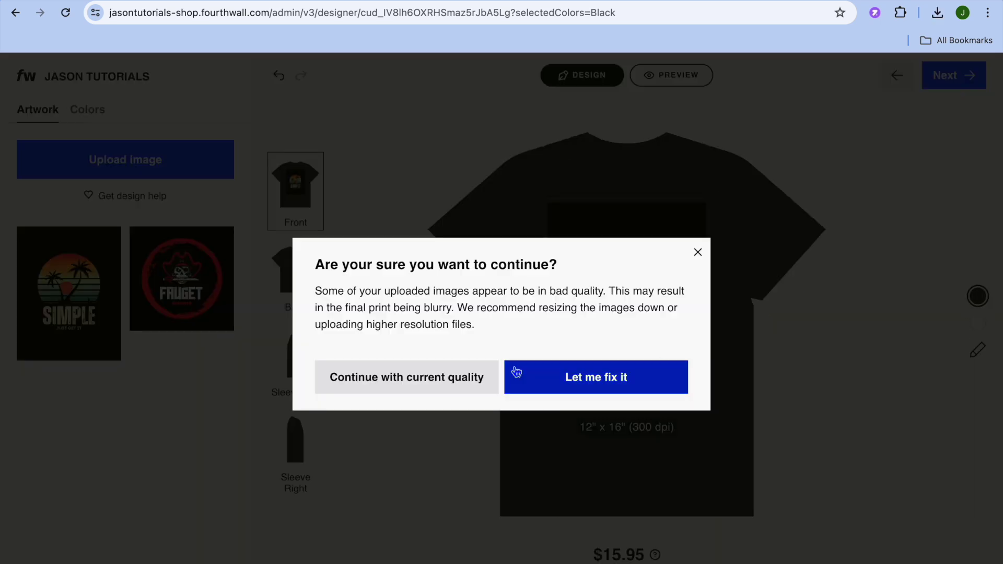
{"action": "left_click", "coordinate": [438, 380]}
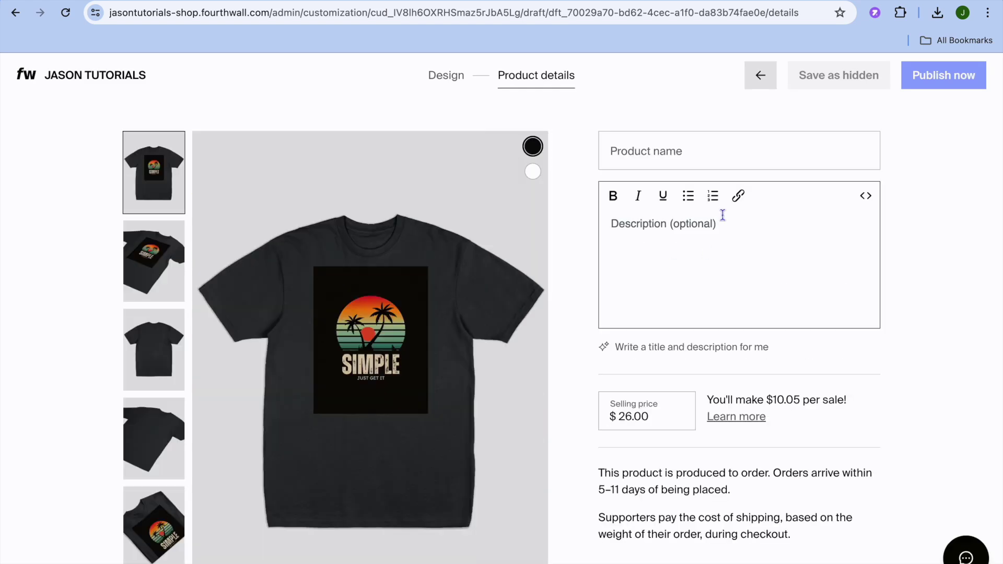
{"action": "left_click", "coordinate": [708, 157]}
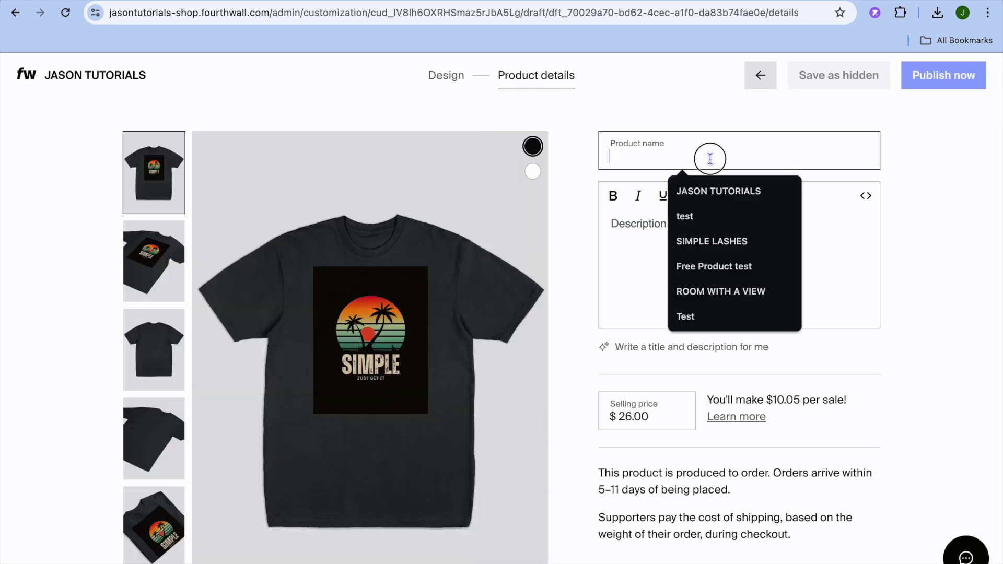
{"action": "left_click", "coordinate": [702, 217]}
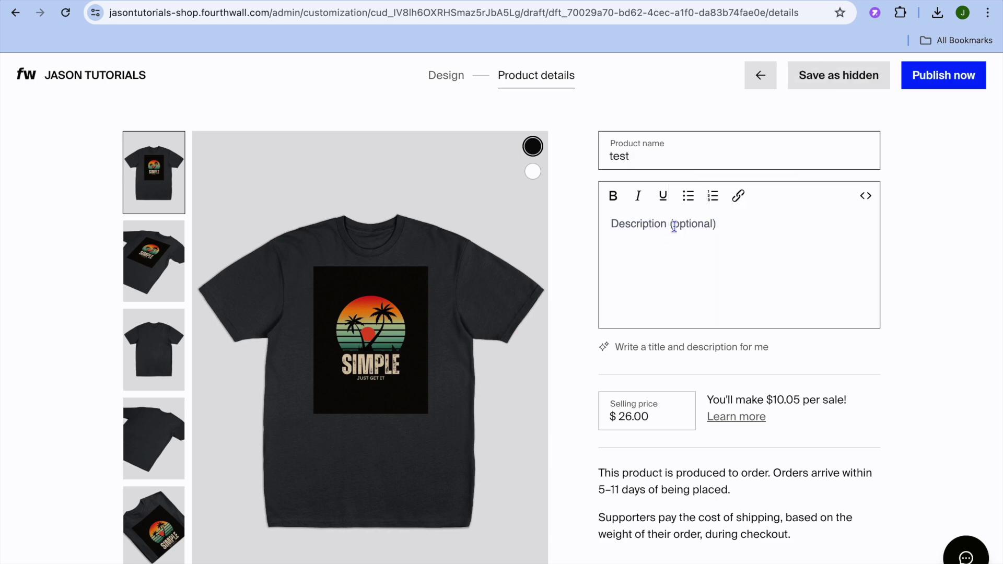
Review the product's selling price and publish the T-shirt to the shop
{"action": "scroll", "coordinate": [674, 225], "scroll_direction": "down", "scroll_amount": 1}
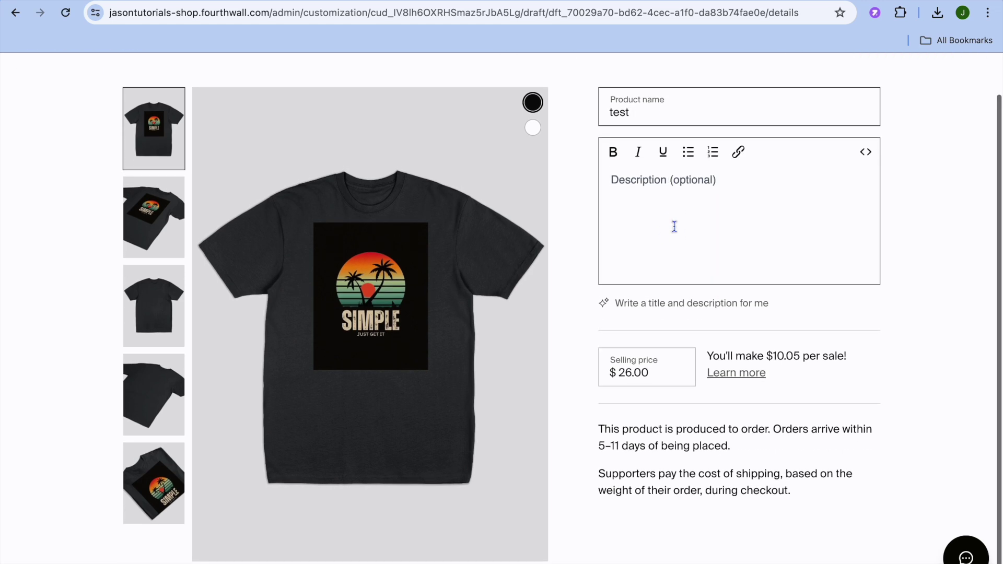
{"action": "left_click", "coordinate": [652, 374]}
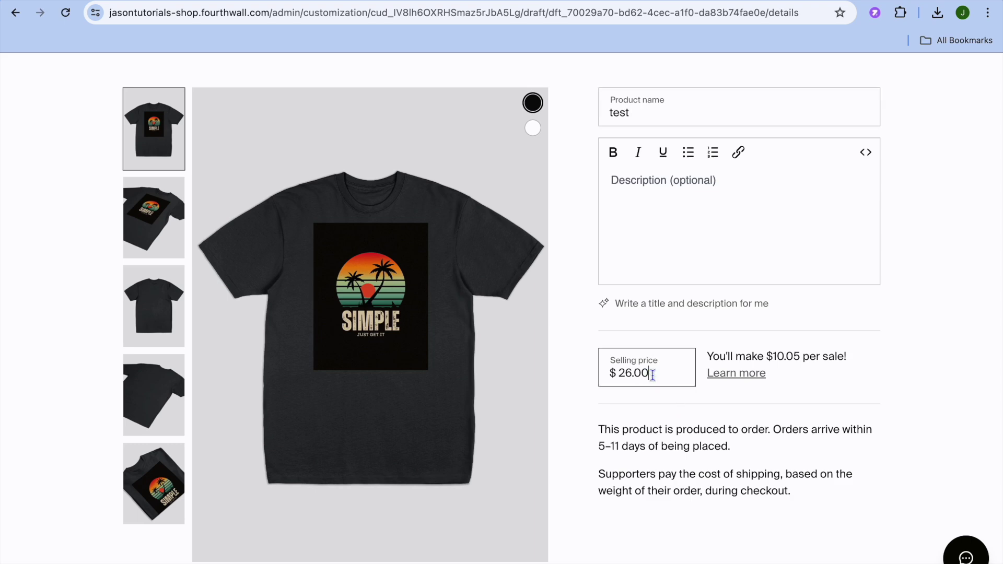
{"action": "scroll", "coordinate": [653, 374], "scroll_direction": "up", "scroll_amount": 1}
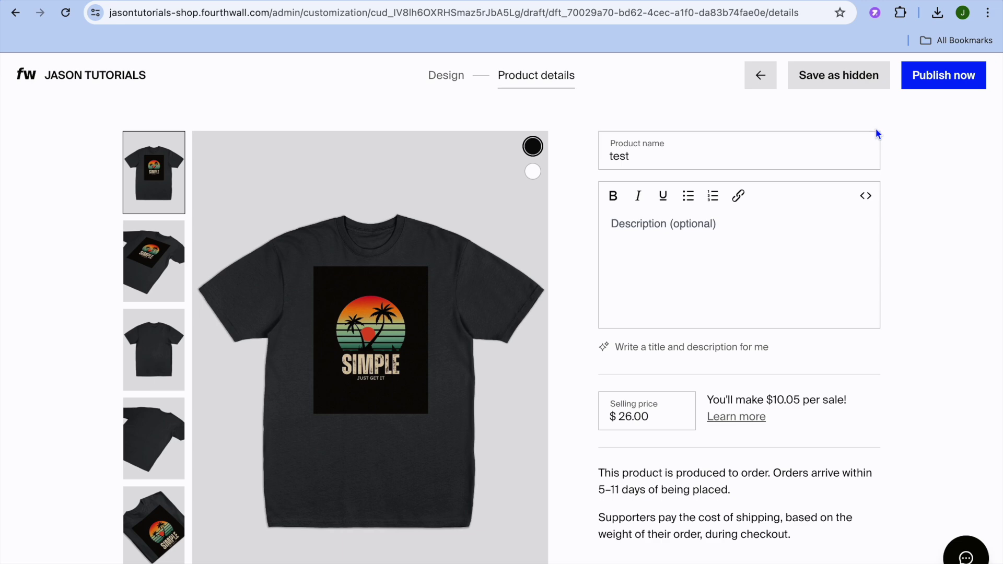
{"action": "left_click", "coordinate": [953, 76]}
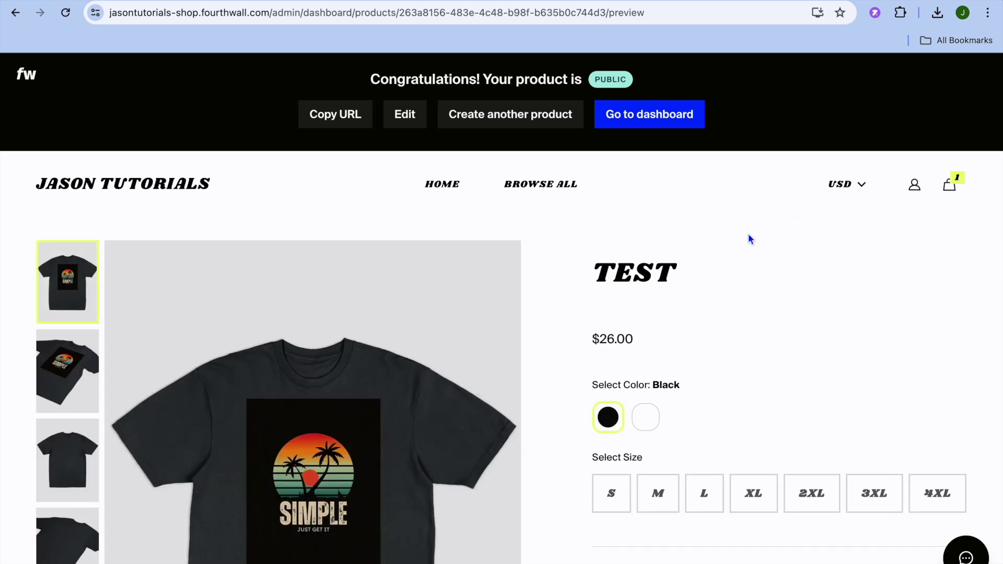
Look over the published product page from images and sizes to the detail sections, and open the product for editing
{"action": "scroll", "coordinate": [750, 239], "scroll_direction": "down", "scroll_amount": 10}
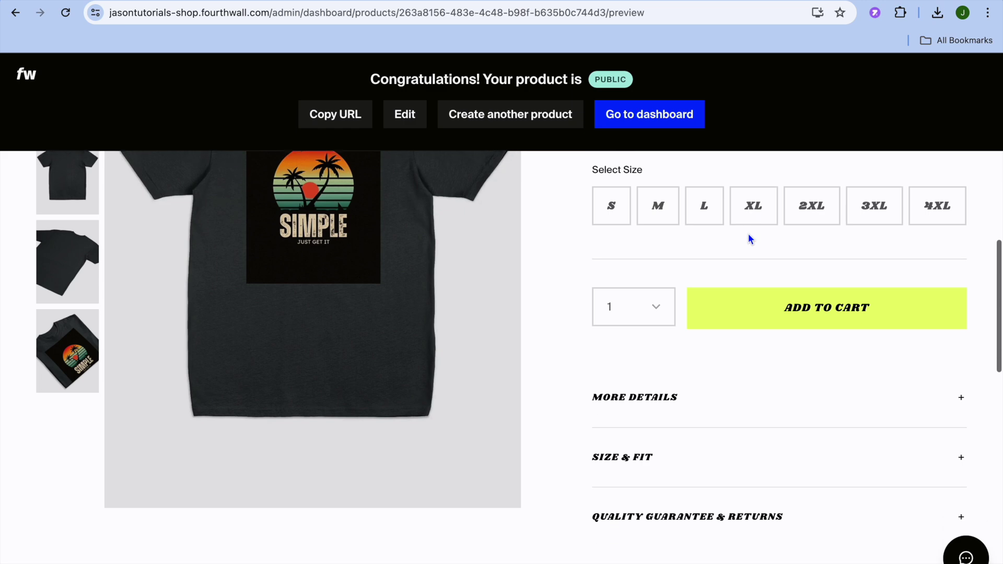
{"action": "scroll", "coordinate": [750, 239], "scroll_direction": "up", "scroll_amount": 15}
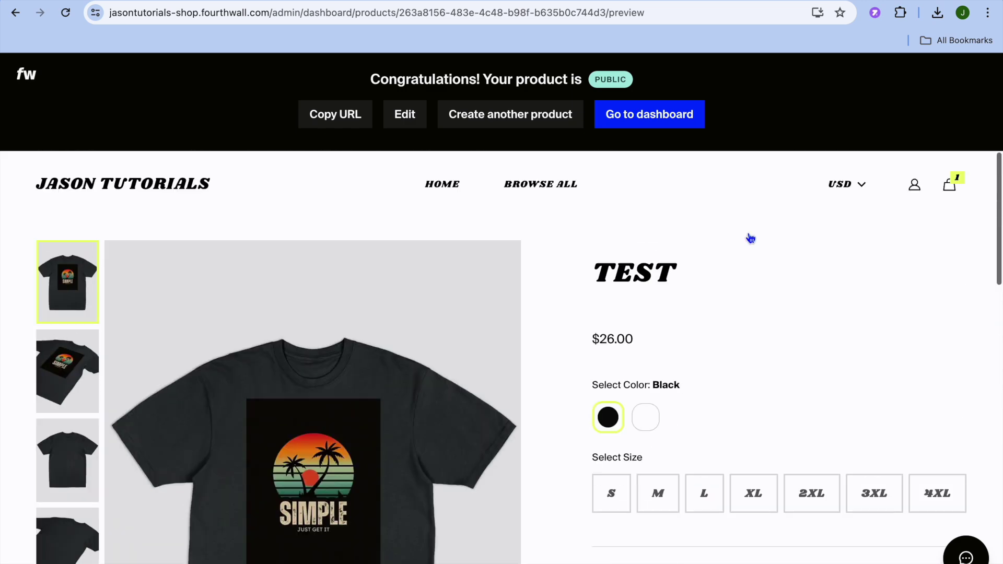
{"action": "scroll", "coordinate": [750, 239], "scroll_direction": "down", "scroll_amount": 6}
{"action": "scroll", "coordinate": [750, 239], "scroll_direction": "down", "scroll_amount": 8}
{"action": "scroll", "coordinate": [750, 240], "scroll_direction": "up", "scroll_amount": 12}
{"action": "scroll", "coordinate": [645, 223], "scroll_direction": "up", "scroll_amount": 3}
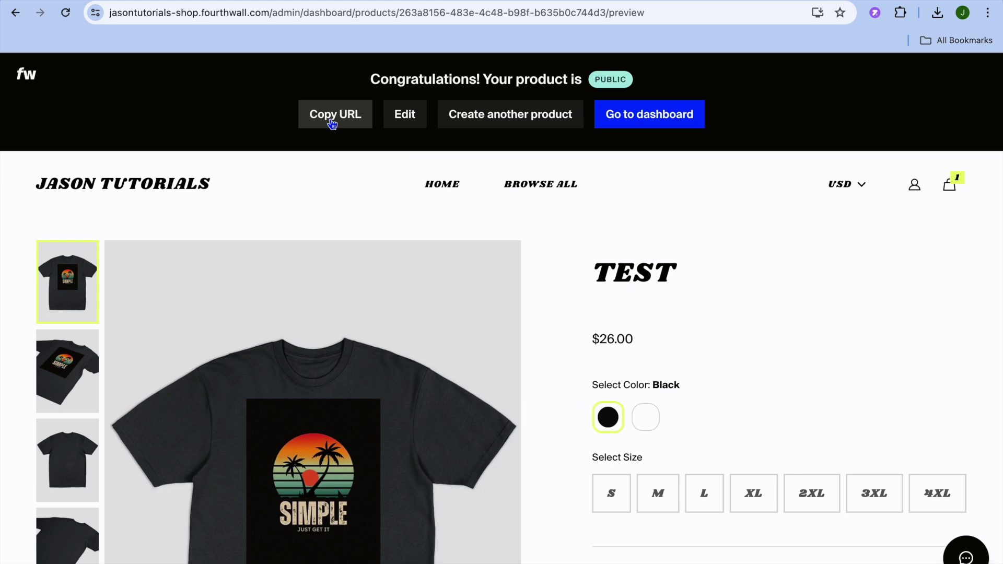
{"action": "left_click", "coordinate": [403, 116]}
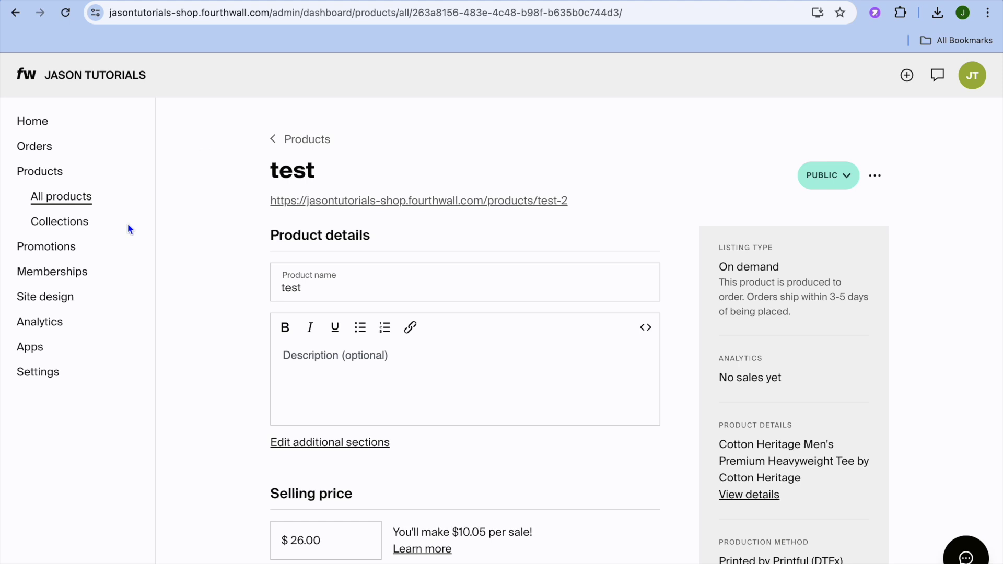
Open the shop's site design, view the Logo & identity settings, and go to Colors & appearance
{"action": "left_click", "coordinate": [52, 298]}
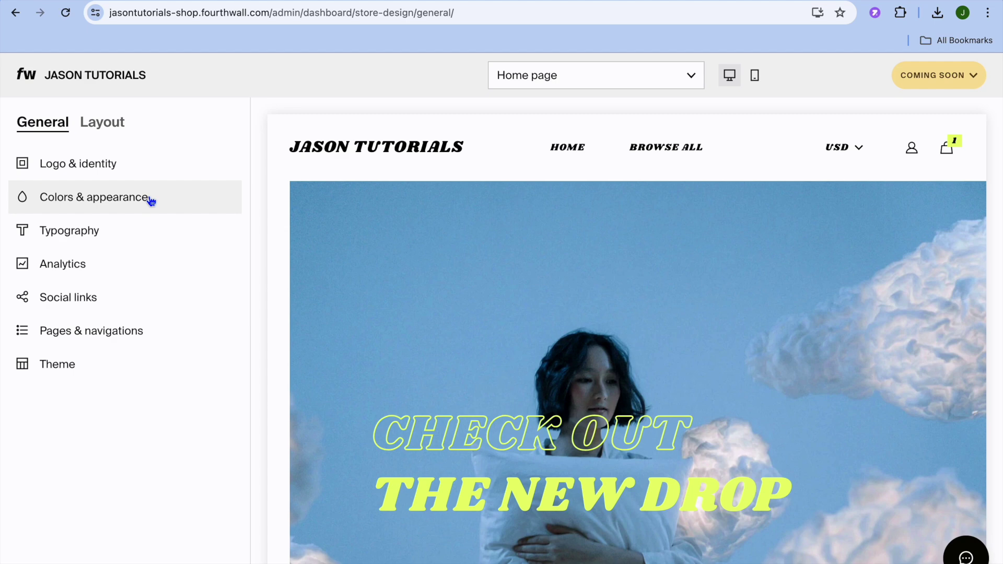
{"action": "left_click", "coordinate": [112, 166]}
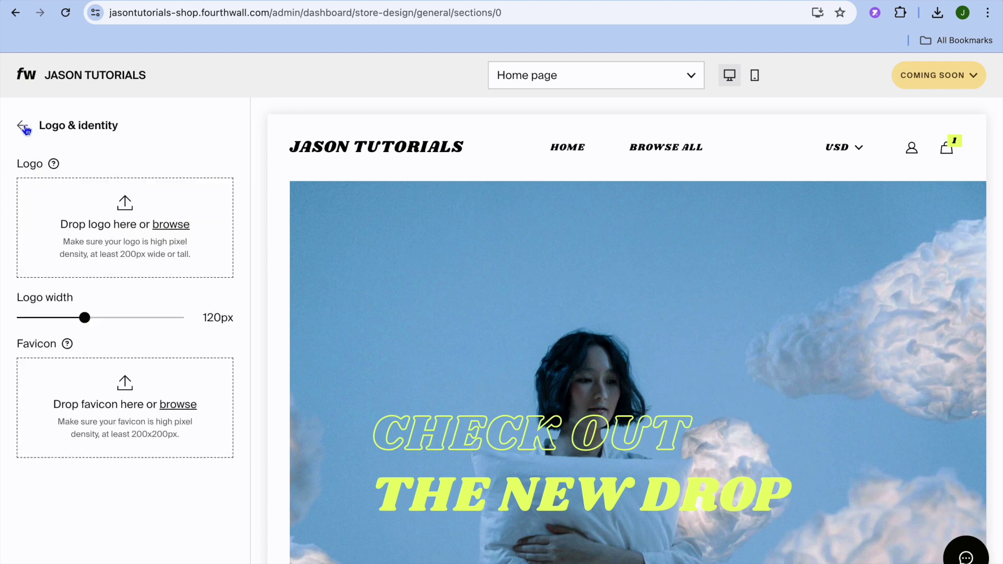
{"action": "left_click", "coordinate": [25, 128]}
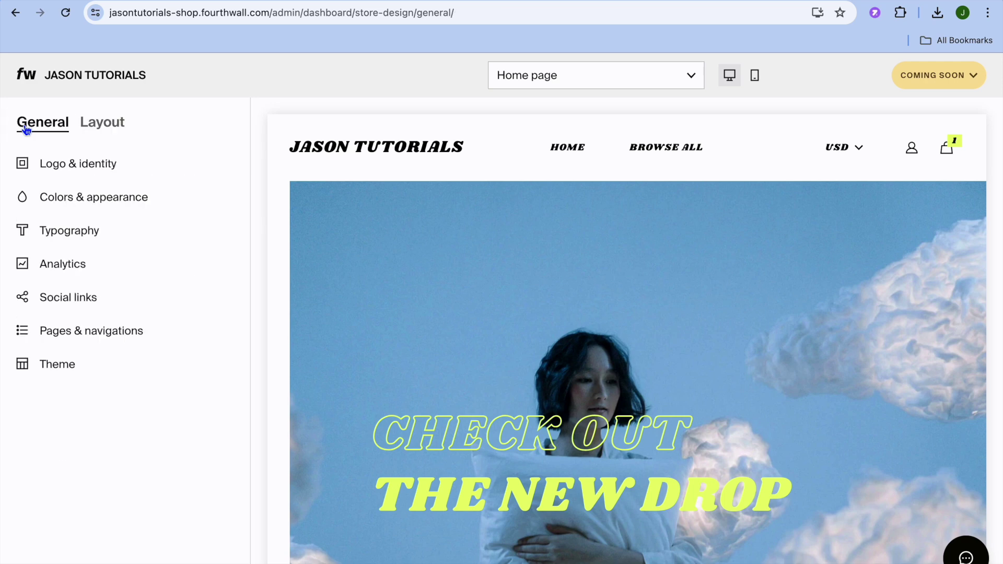
{"action": "left_click", "coordinate": [102, 202]}
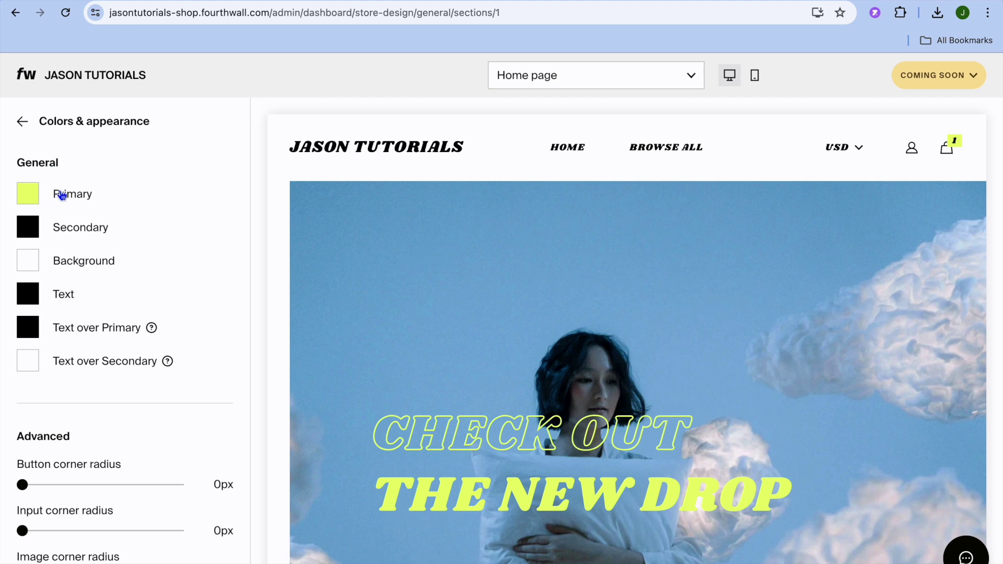
Leave the Colors & appearance settings, view the site's availability options under Coming soon, and return to the shop dashboard
{"action": "left_click", "coordinate": [22, 123]}
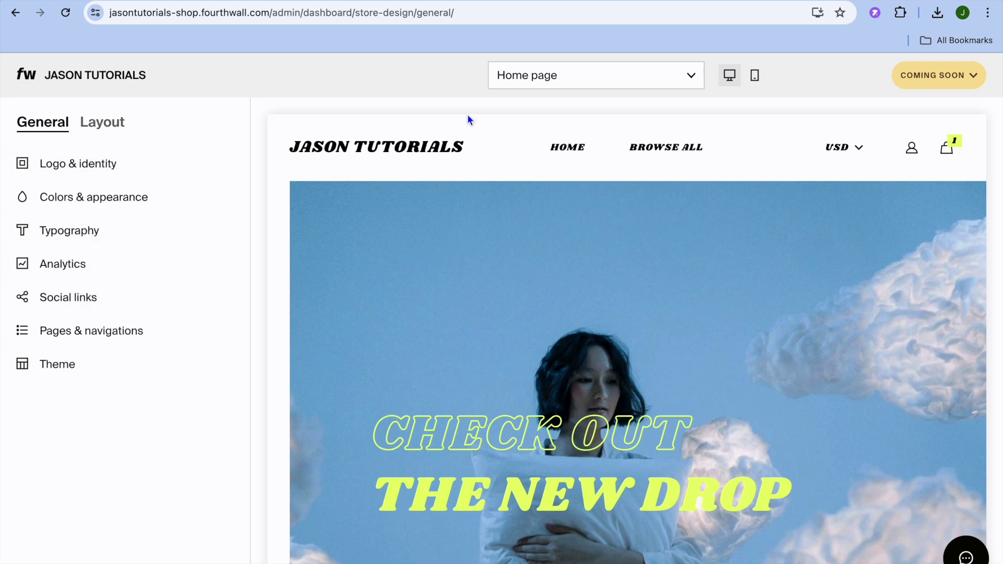
{"action": "left_click", "coordinate": [976, 81]}
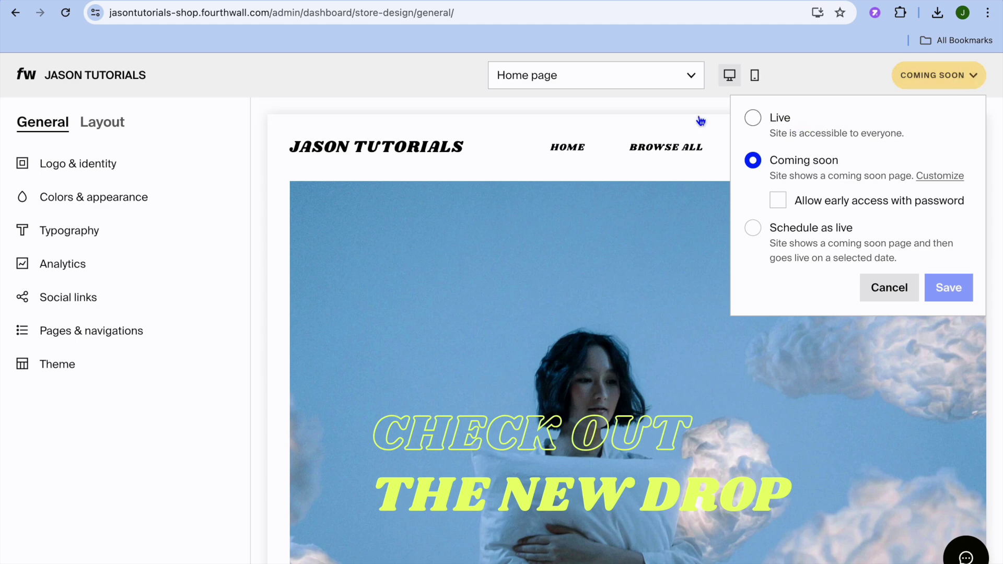
{"action": "left_click", "coordinate": [128, 77]}
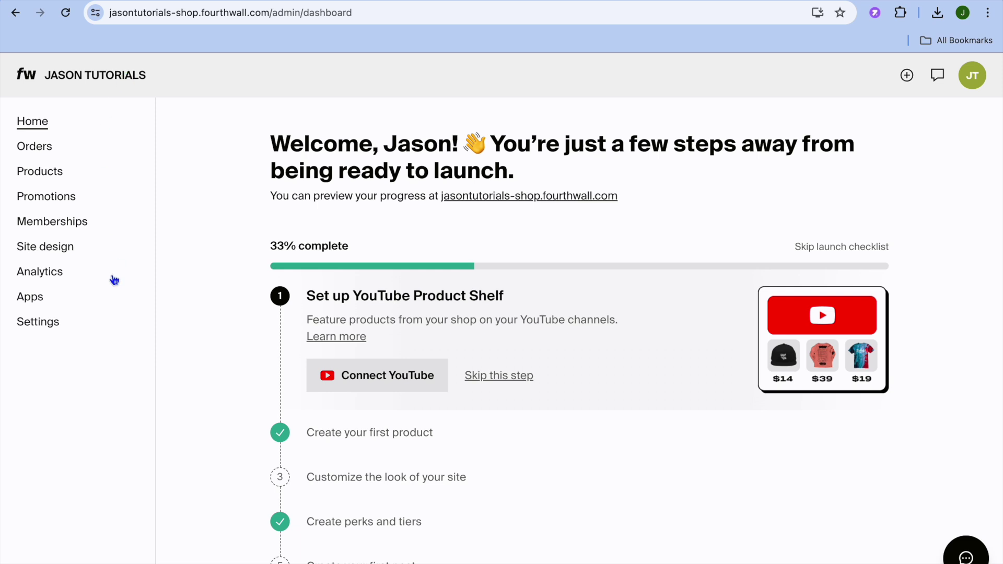
Open the Billing and payouts section of the site settings and start setting up payouts
{"action": "left_click", "coordinate": [48, 327]}
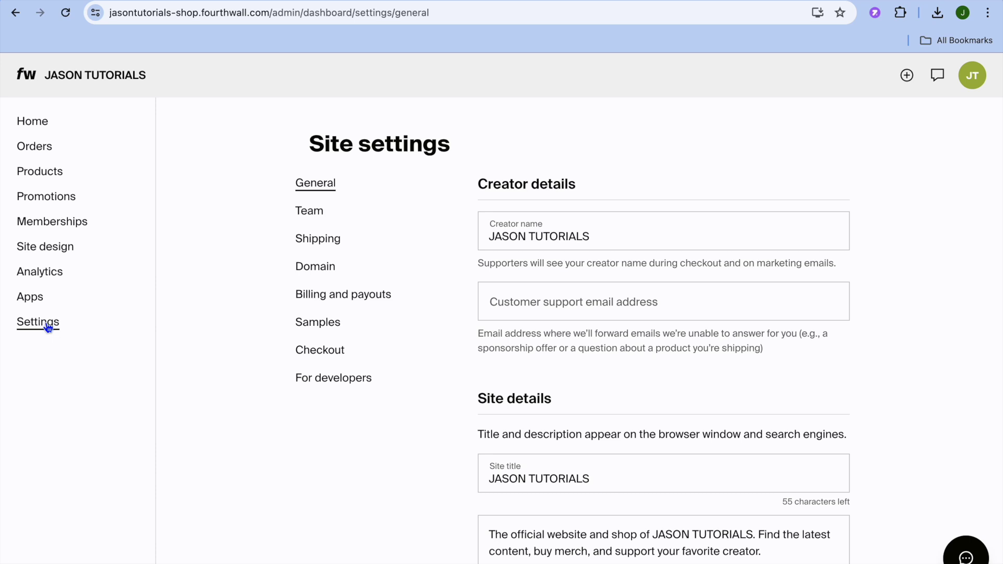
{"action": "left_click", "coordinate": [346, 298]}
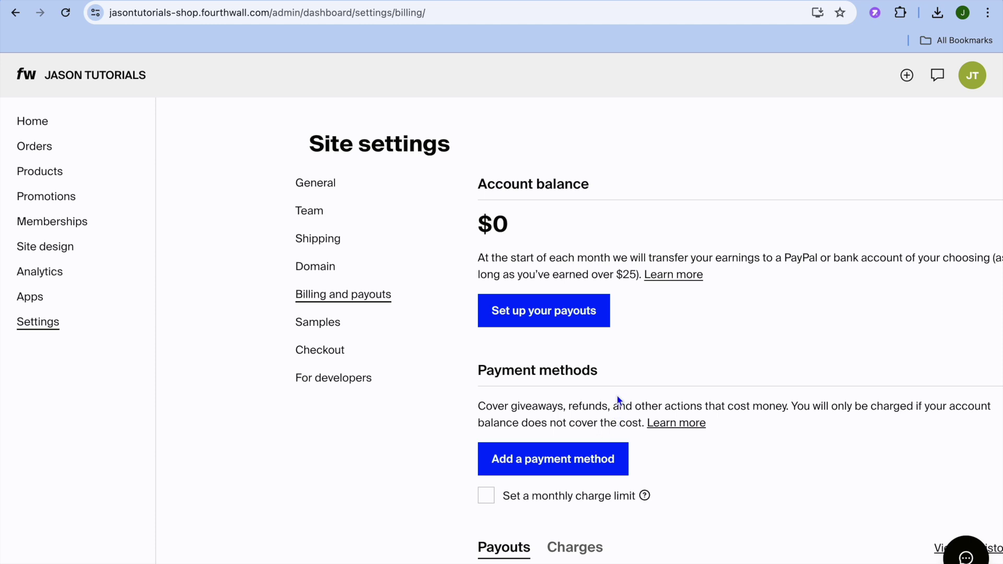
{"action": "left_click", "coordinate": [563, 314]}
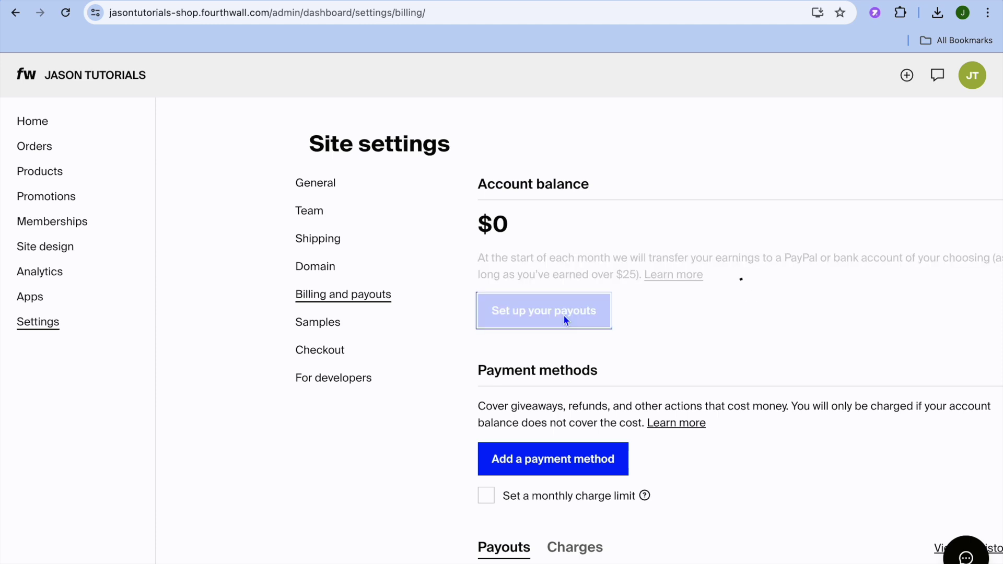